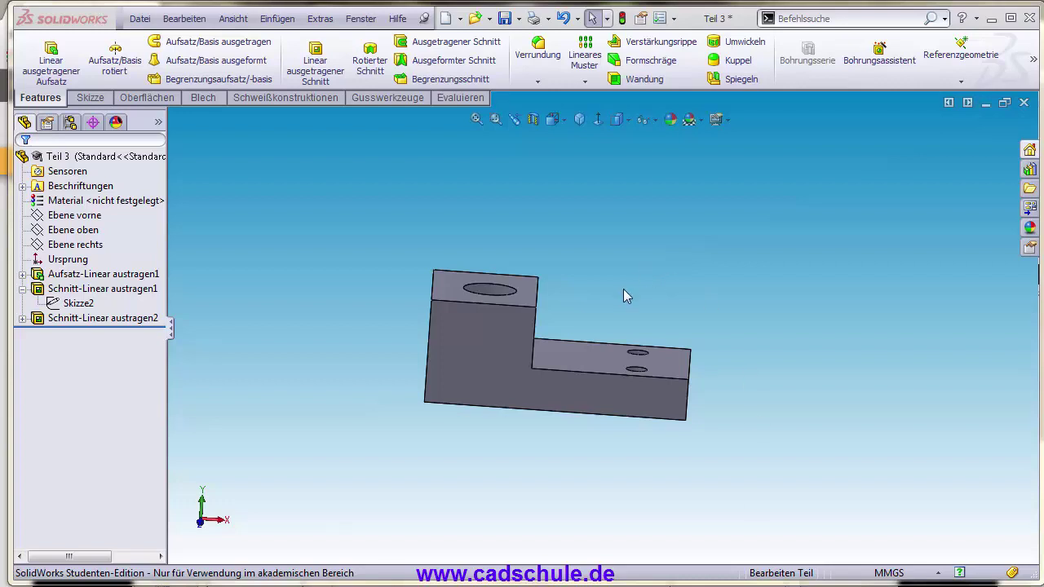
- Orbit the L-shaped part Teil 3 to an angled view
{"action": "mouse_move", "coordinate": [624, 289]}
{"action": "middle_mouse_down"}
{"action": "mouse_move", "coordinate": [545, 269]}
{"action": "mouse_move", "coordinate": [556, 291]}
{"action": "mouse_move", "coordinate": [576, 275]}
{"action": "mouse_move", "coordinate": [612, 277]}
{"action": "middle_mouse_up"}
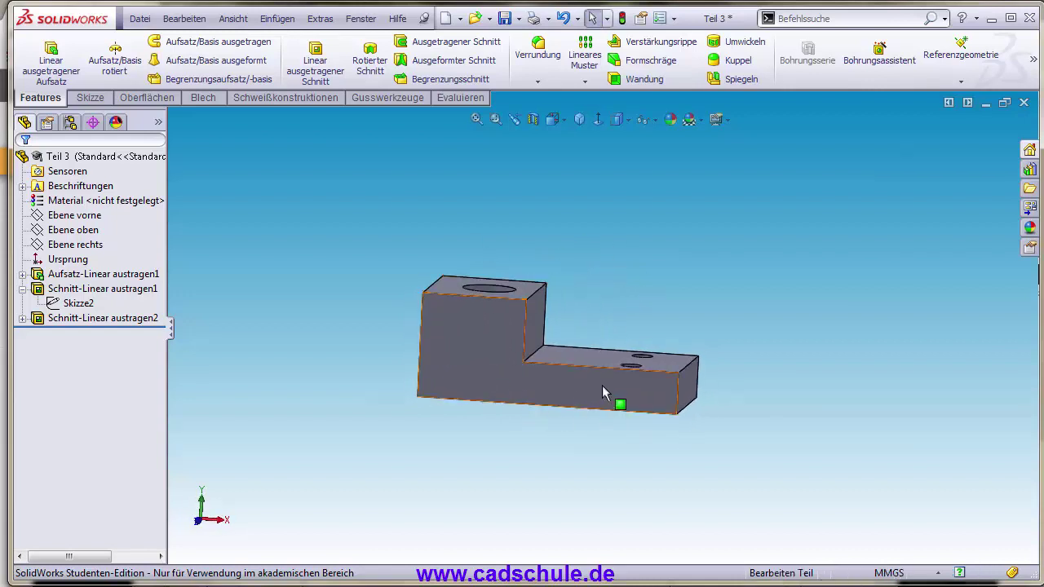
- Make a new drawing from the open part Teil 3 on an A2 (DIN) sheet format
{"action": "left_click", "coordinate": [460, 18]}
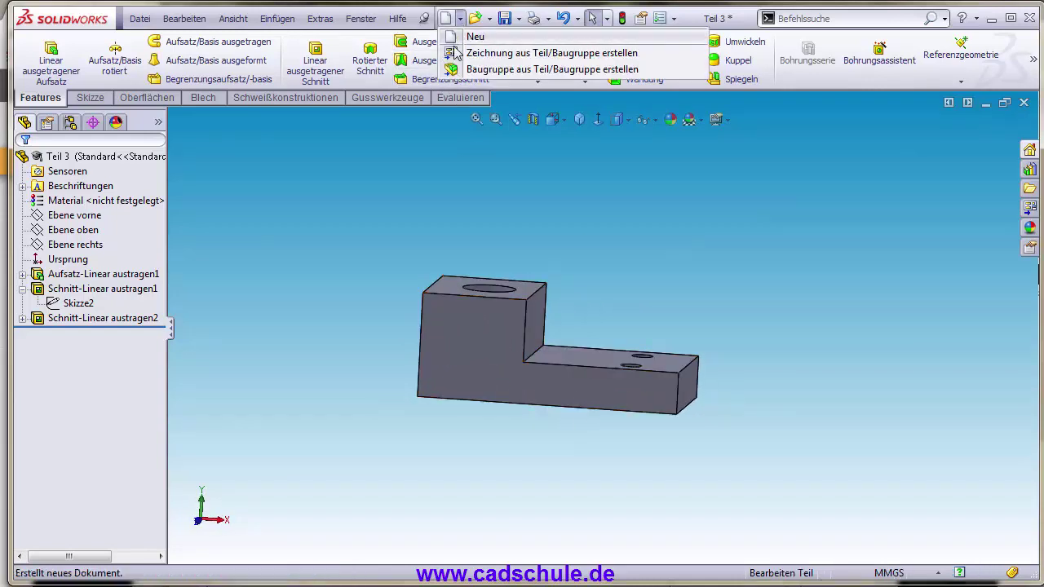
{"action": "left_click", "coordinate": [506, 49]}
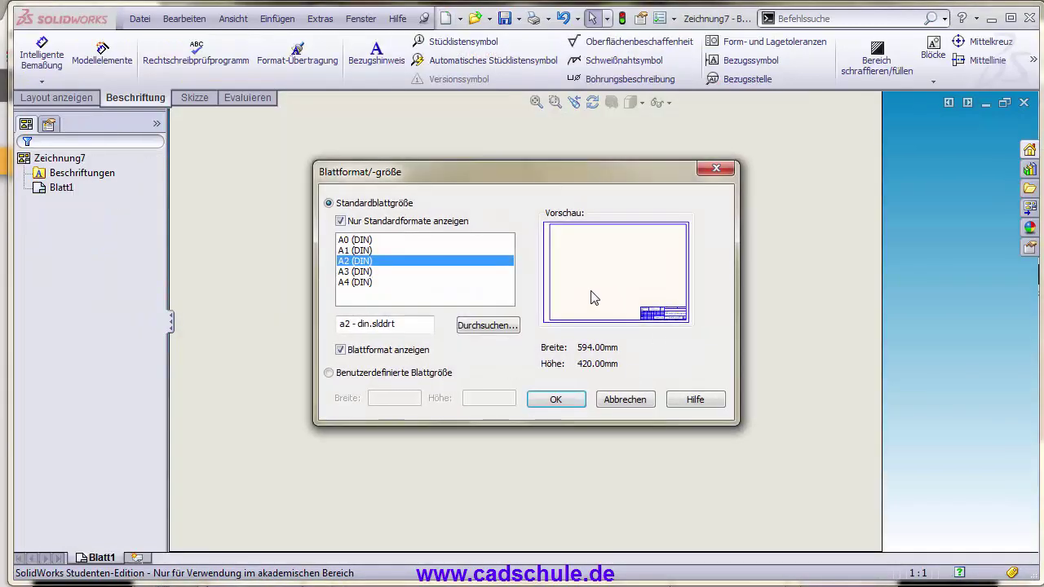
{"action": "left_click_drag", "start_coordinate": [501, 172], "coordinate": [492, 156]}
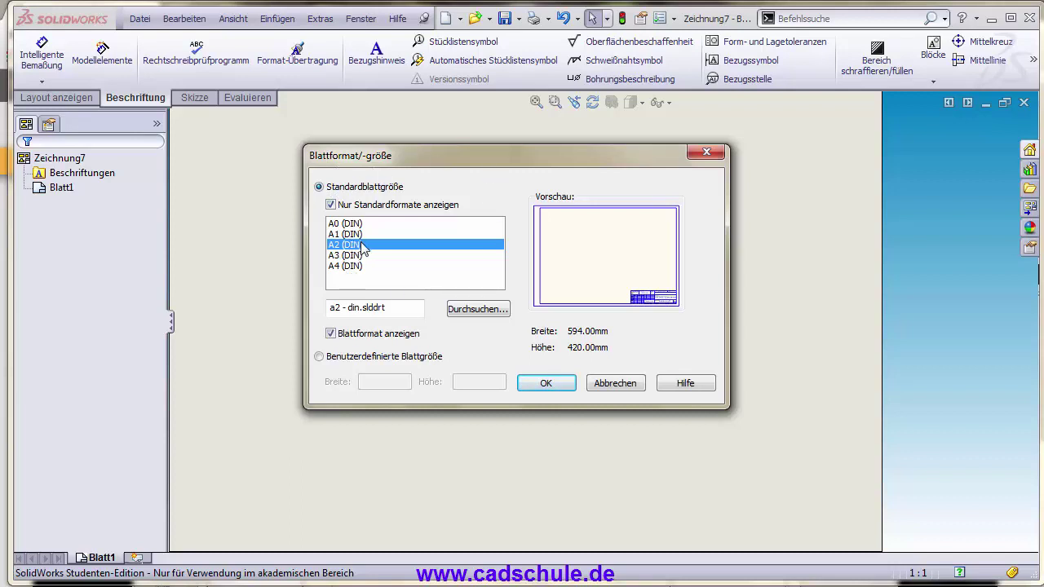
{"action": "key", "text": "Down"}
{"action": "key", "text": "Down"}
{"action": "key", "text": "Up"}
{"action": "key", "text": "Up"}
{"action": "left_click", "coordinate": [548, 383]}
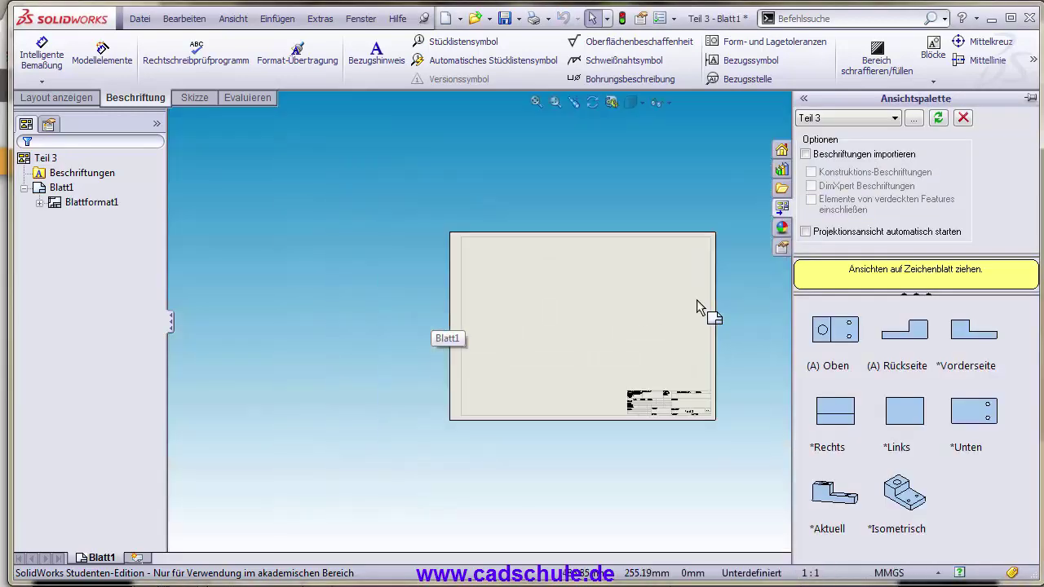
{"action": "scroll", "coordinate": [697, 300], "scroll_direction": "down", "scroll_amount": 2}
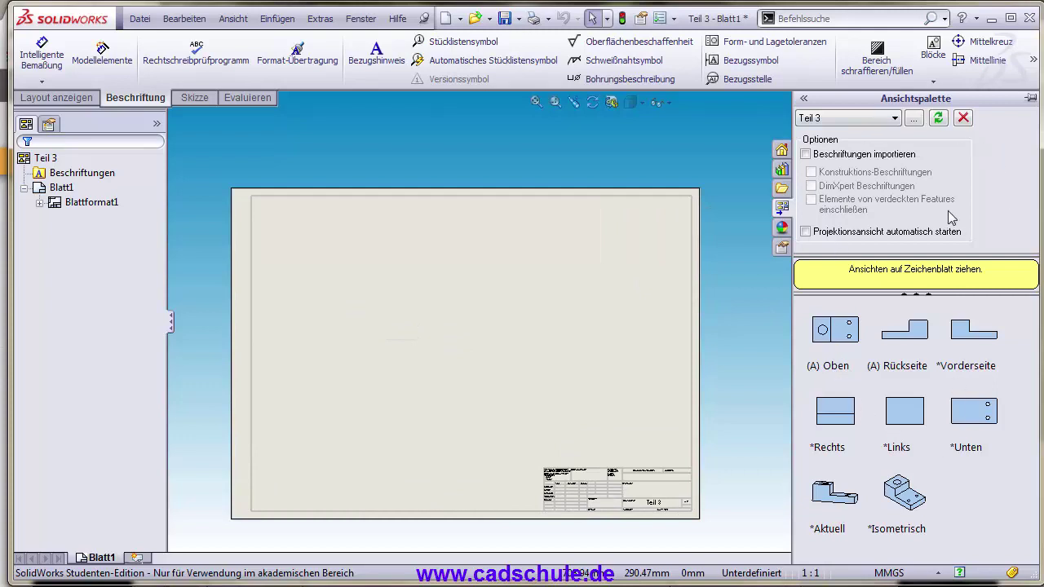
{"action": "left_click", "coordinate": [702, 155]}
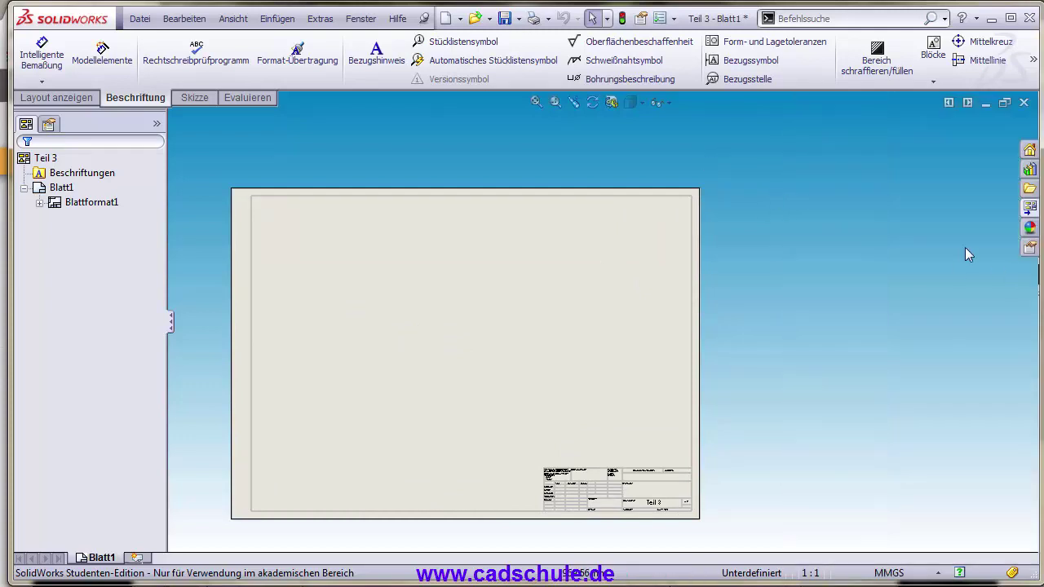
{"action": "scroll", "coordinate": [482, 284], "scroll_direction": "up", "scroll_amount": 2}
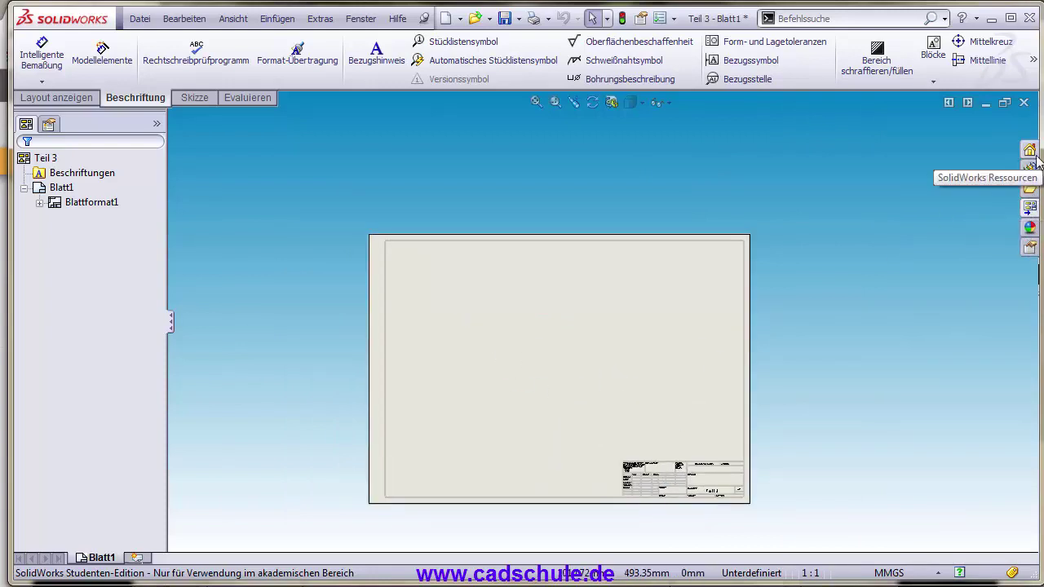
{"action": "left_click", "coordinate": [1029, 209]}
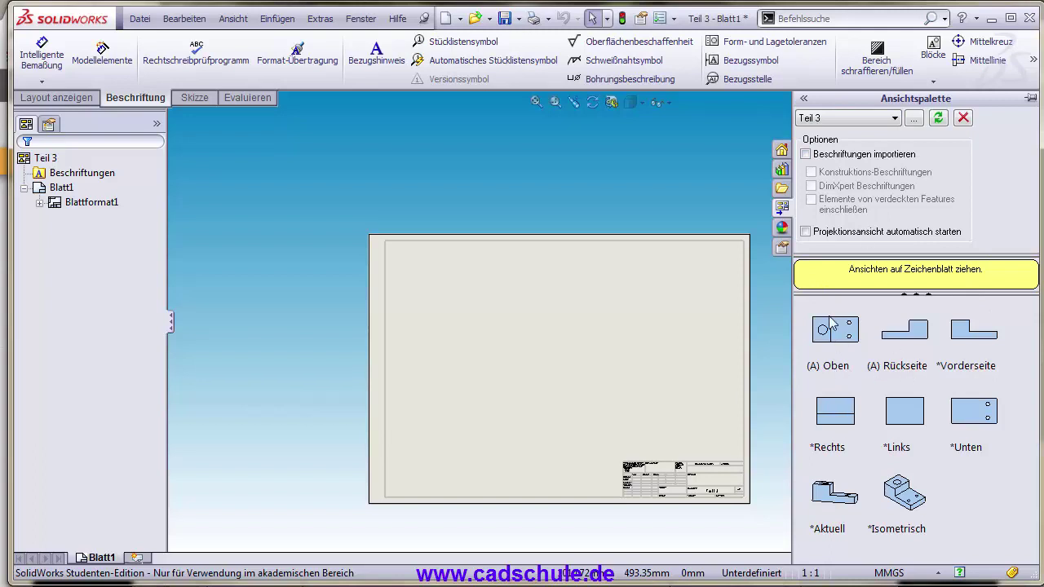
{"action": "left_click", "coordinate": [881, 120]}
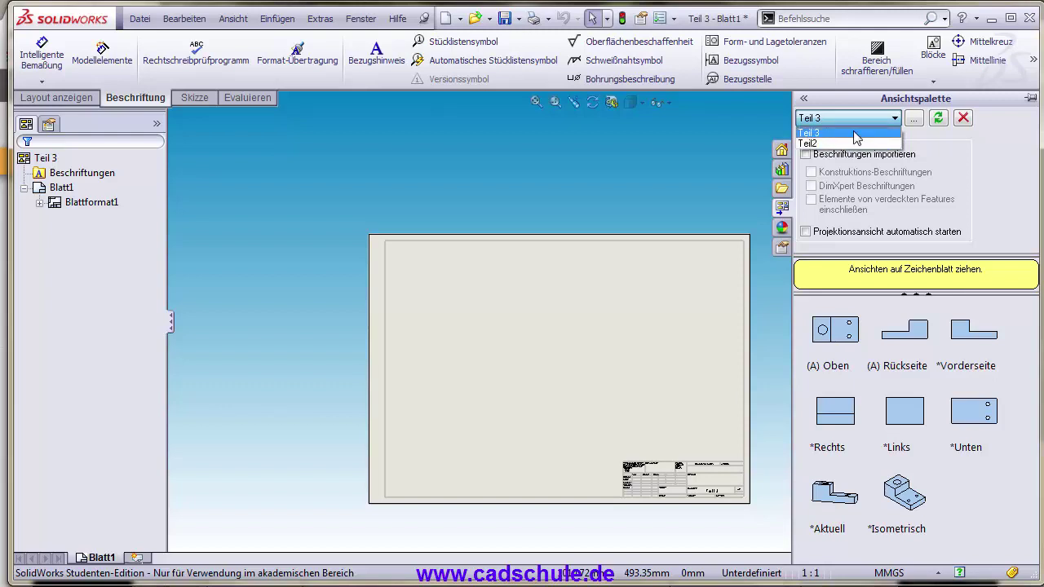
- Place Teil 3's '(A) Oben' top view at the sheet's upper left and select it
{"action": "left_click", "coordinate": [852, 144]}
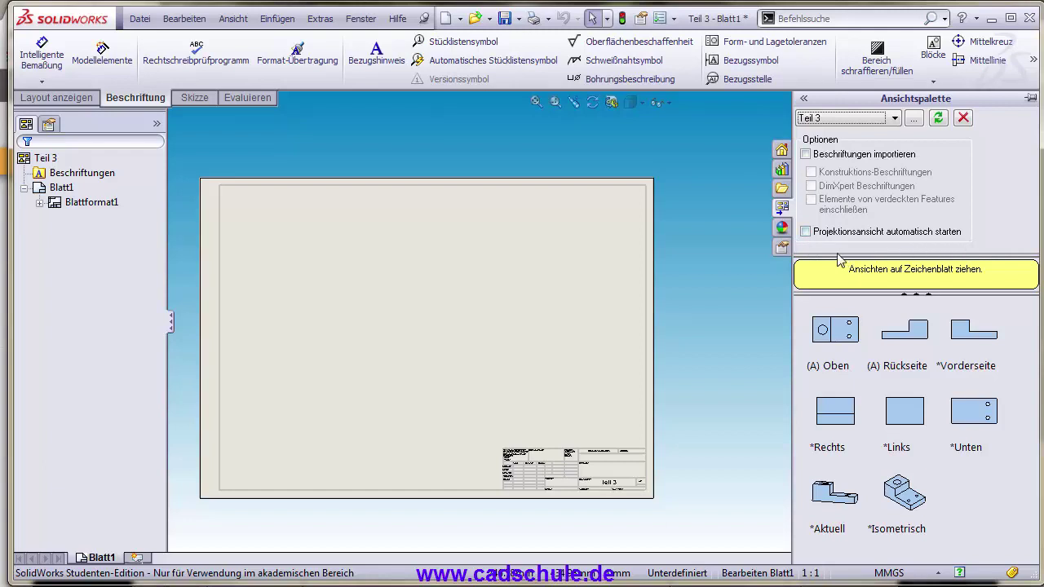
{"action": "left_click", "coordinate": [826, 331]}
{"action": "left_click_drag", "start_coordinate": [826, 335], "coordinate": [296, 244]}
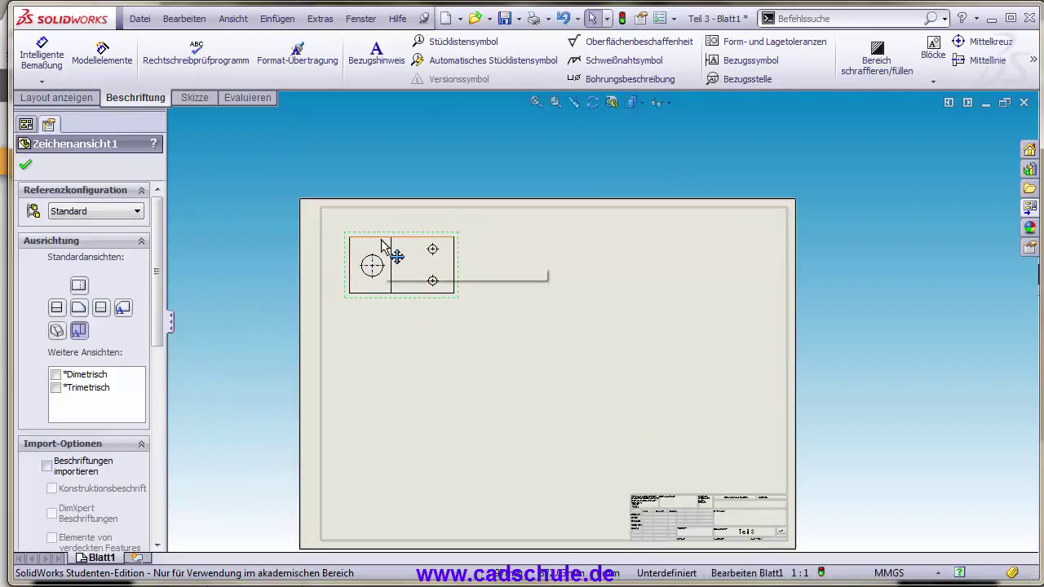
{"action": "left_click", "coordinate": [437, 300]}
- Delete the placed top view and close the drawing, answering the save prompt
{"action": "key", "text": "Delete"}
{"action": "key", "text": "Return"}
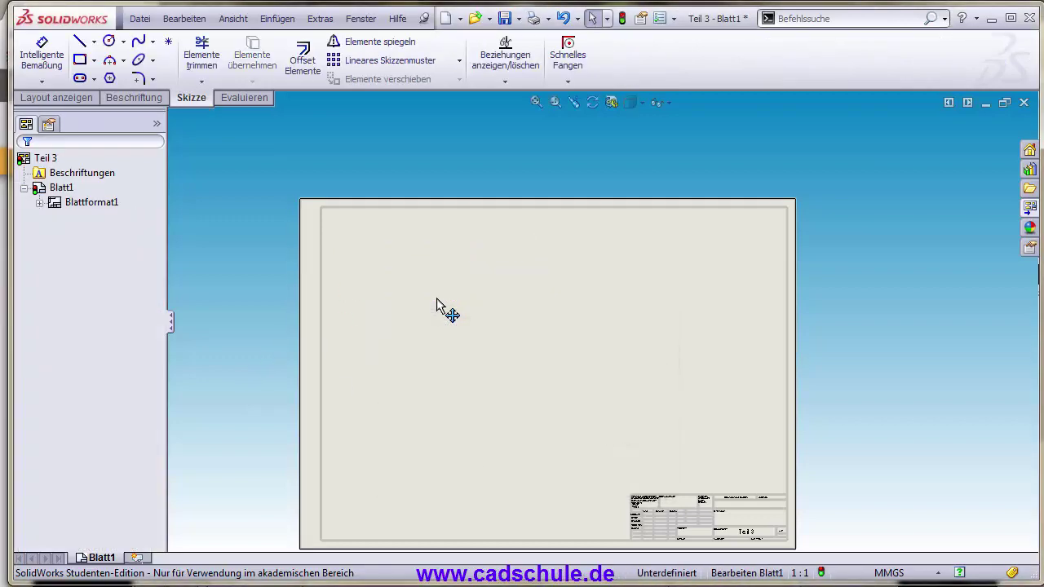
{"action": "left_click", "coordinate": [1023, 102]}
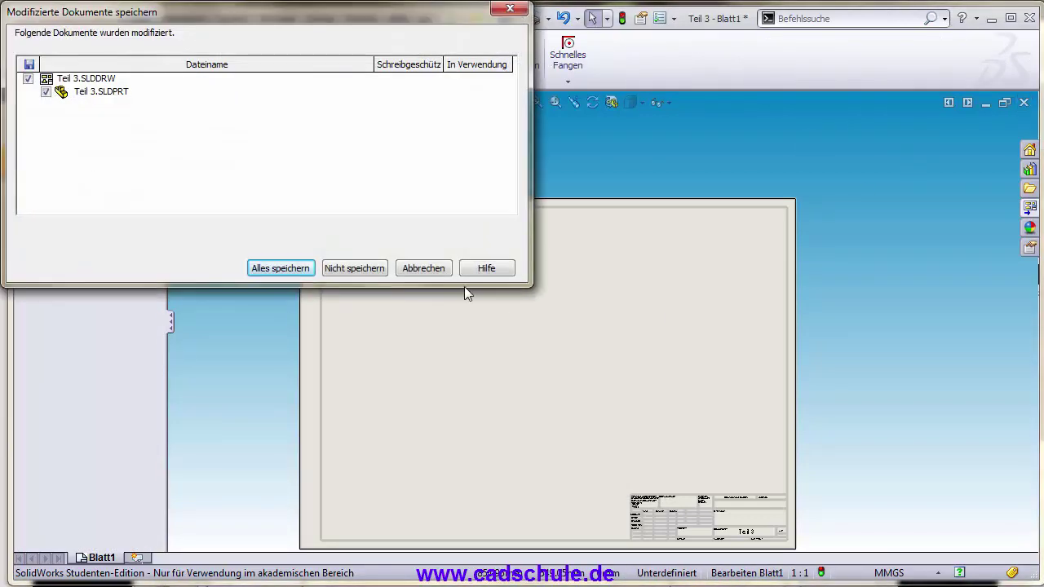
{"action": "left_click", "coordinate": [351, 269]}
- Create a new drawing from the part, accepting the default sheet size
{"action": "left_click", "coordinate": [446, 18]}
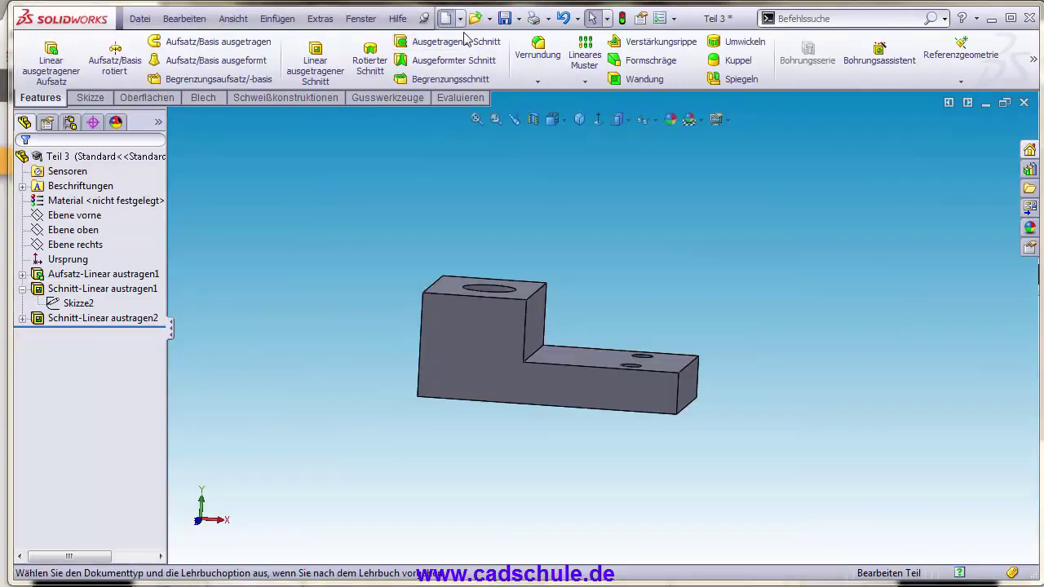
{"action": "left_click", "coordinate": [578, 403]}
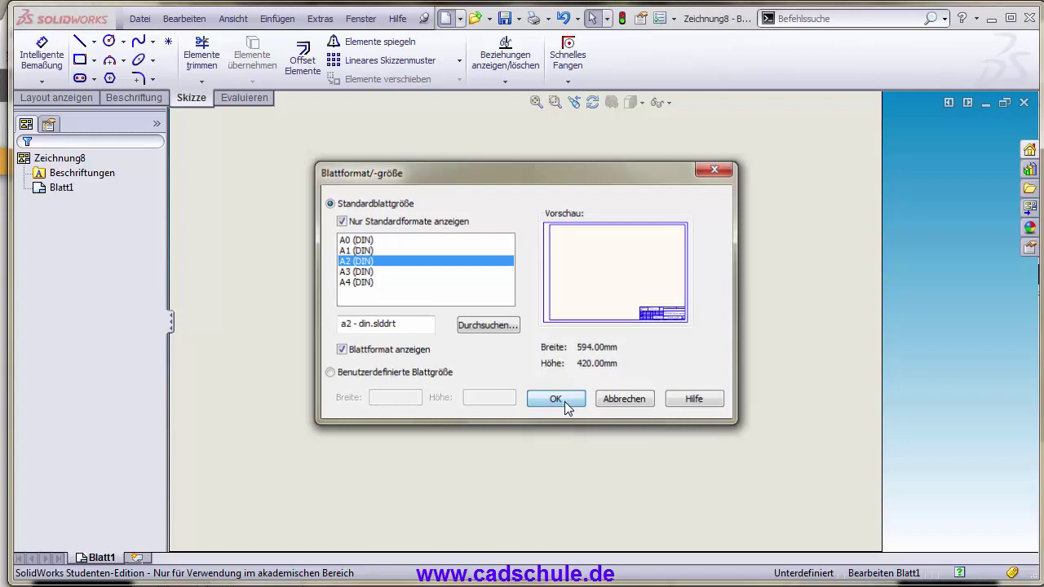
{"action": "left_click", "coordinate": [556, 400]}
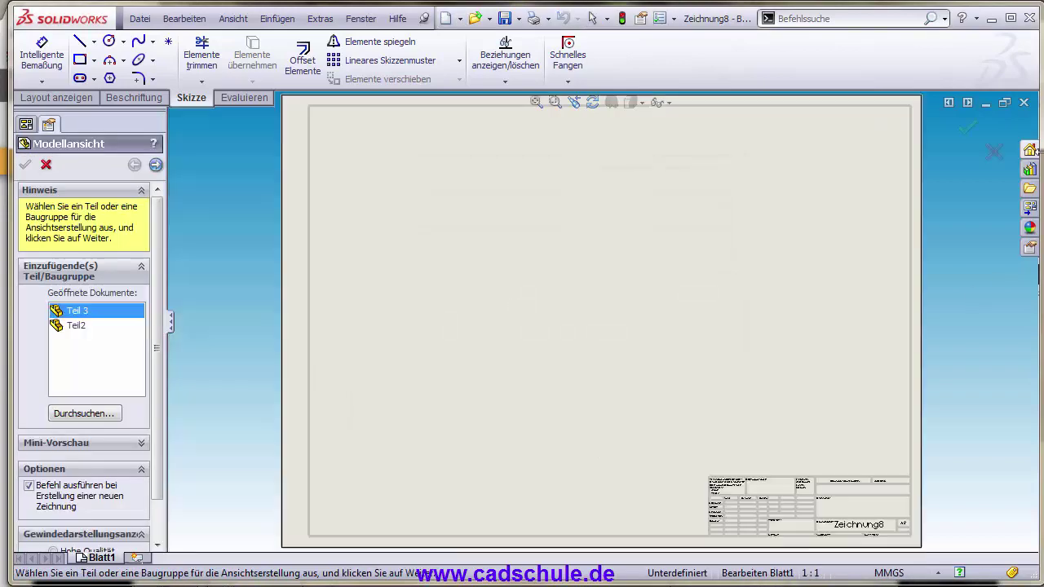
- Load Teil 3 into the view palette and enable automatic projected views
{"action": "left_click", "coordinate": [1030, 209]}
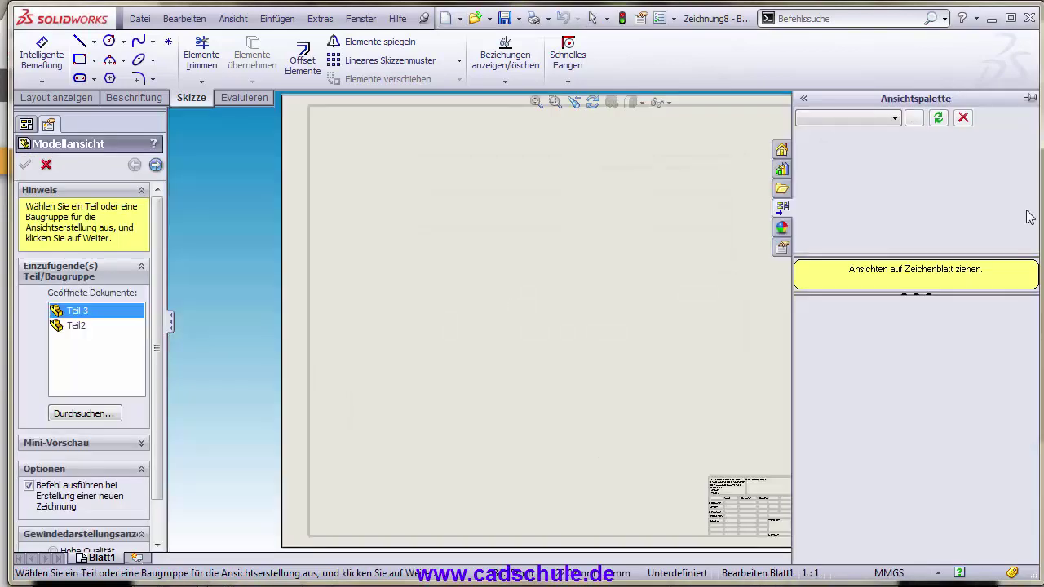
{"action": "left_click", "coordinate": [895, 120]}
{"action": "left_click", "coordinate": [848, 131]}
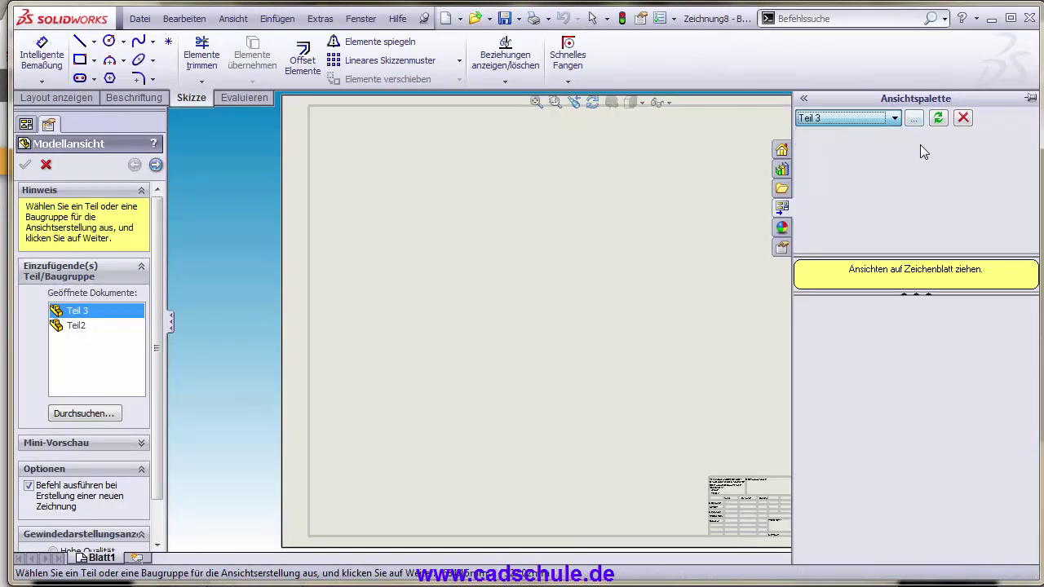
{"action": "key", "text": "f"}
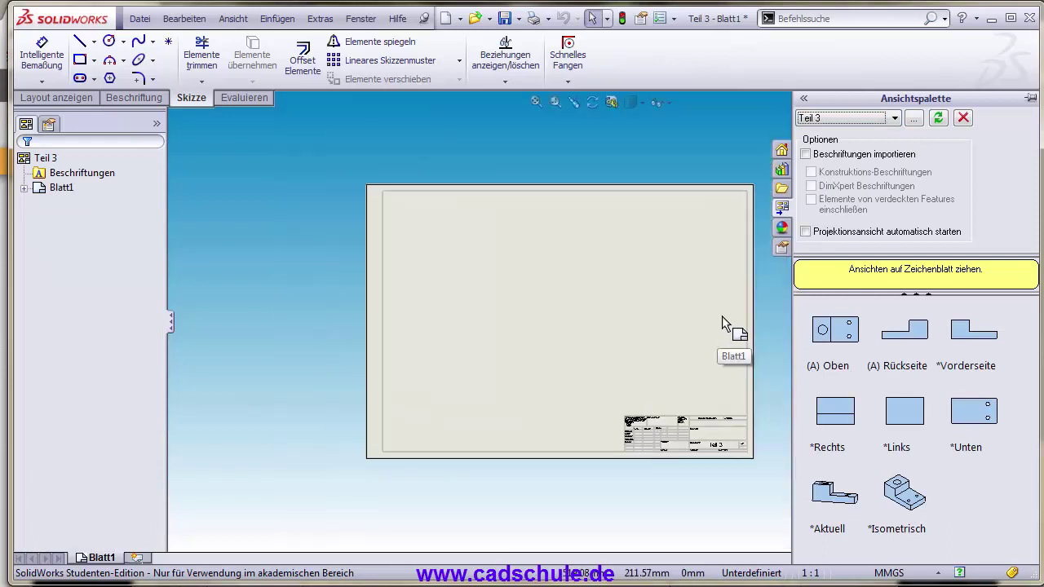
{"action": "left_click", "coordinate": [807, 232]}
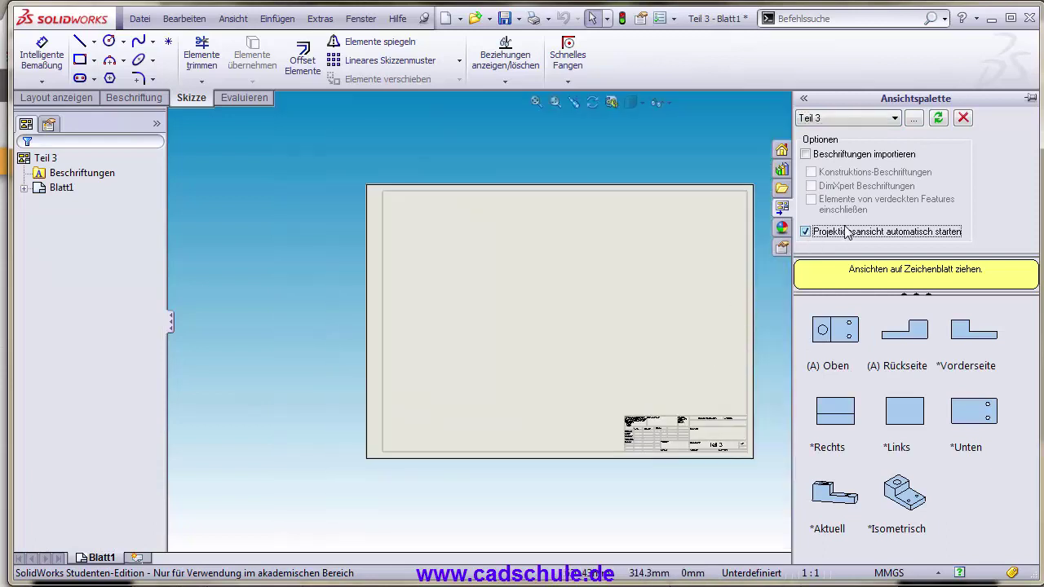
- Place the '(A) Oben' top view with a side projection right and front view below
{"action": "left_click", "coordinate": [846, 339]}
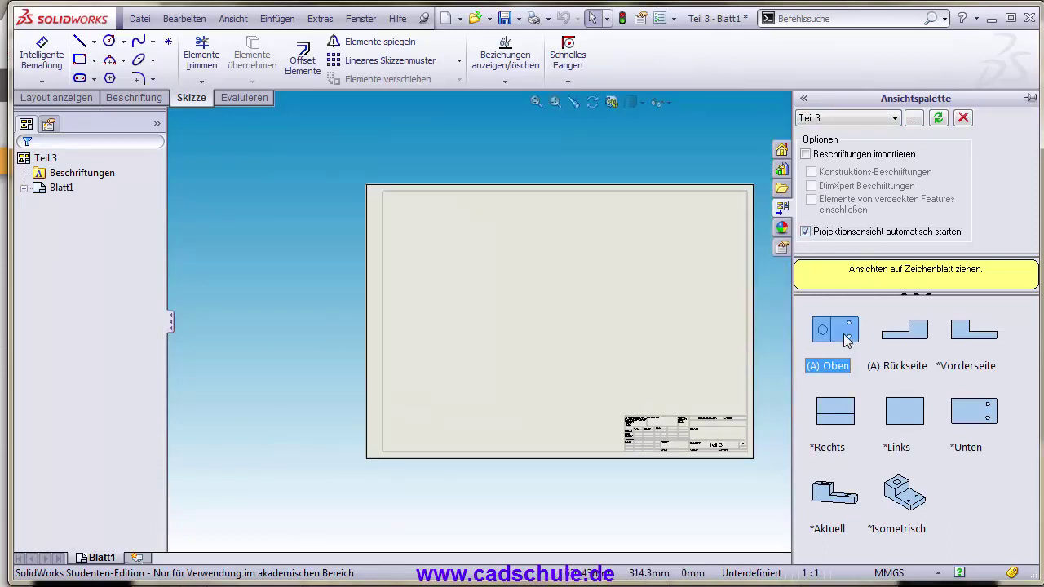
{"action": "left_click_drag", "start_coordinate": [846, 339], "coordinate": [447, 235]}
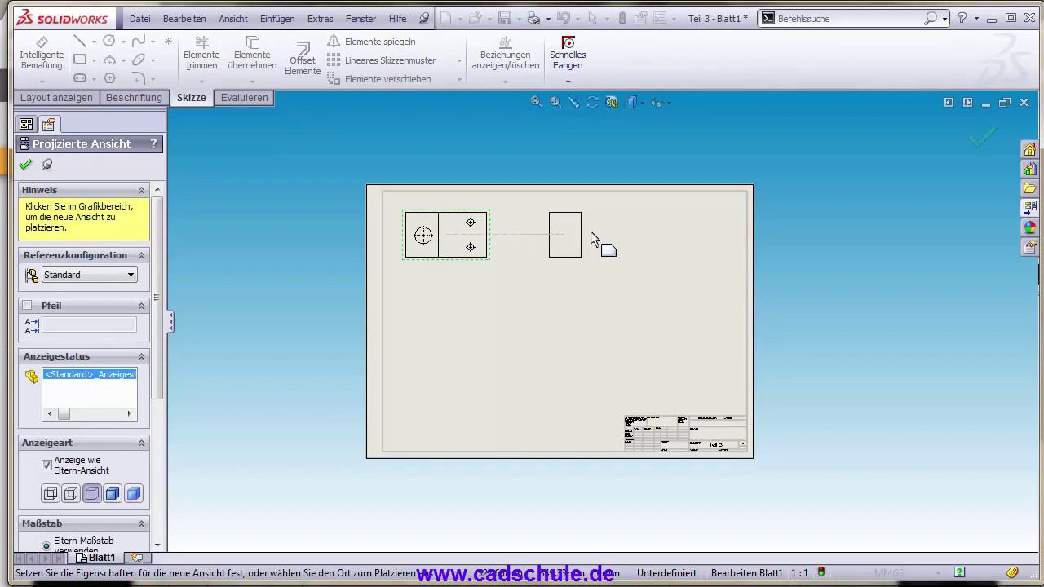
{"action": "left_click", "coordinate": [637, 235]}
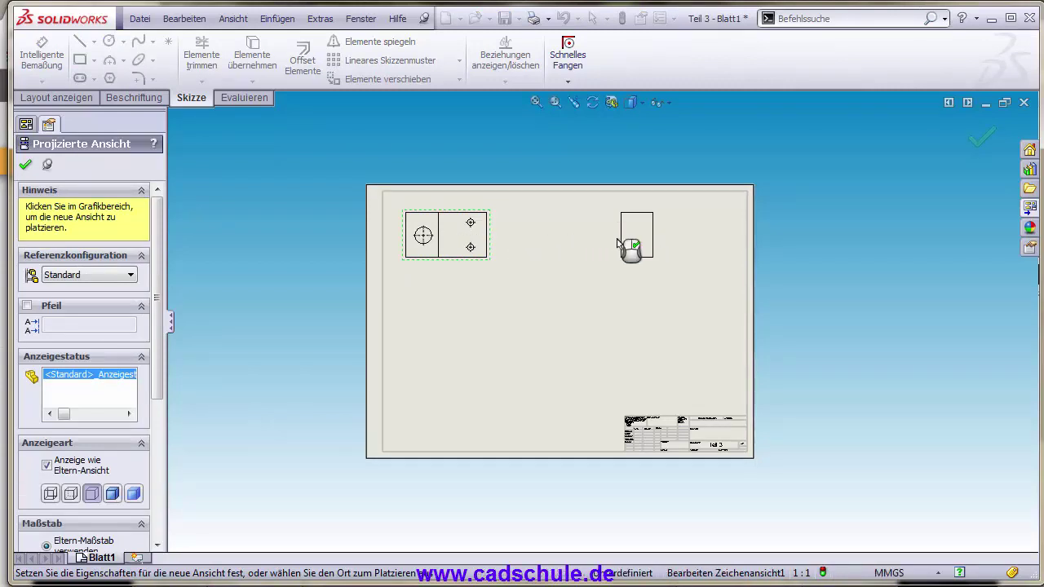
{"action": "left_click", "coordinate": [448, 395]}
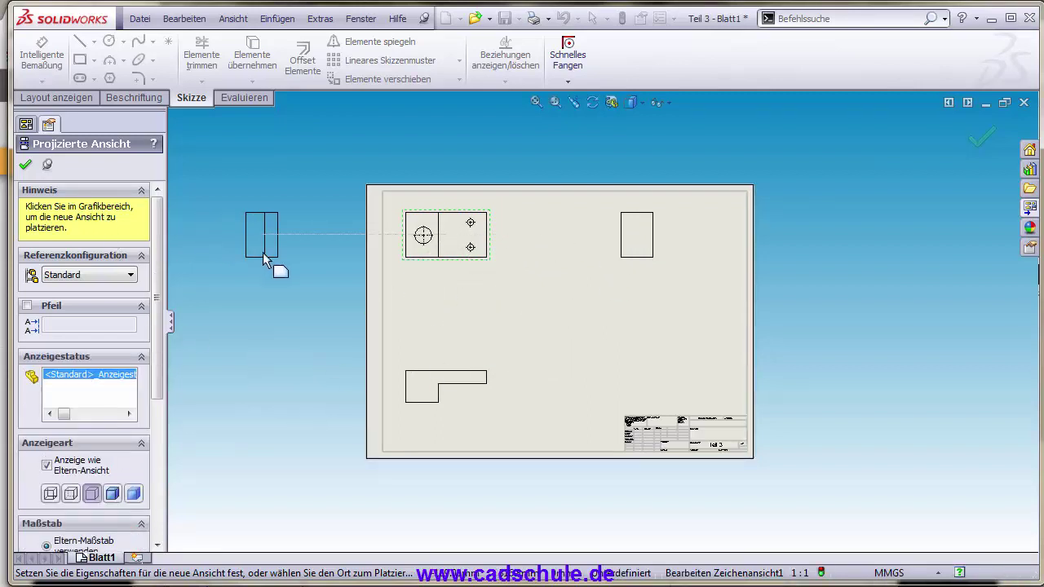
{"action": "key", "text": "Escape"}
{"action": "scroll", "coordinate": [639, 319], "scroll_direction": "up", "scroll_amount": 2}
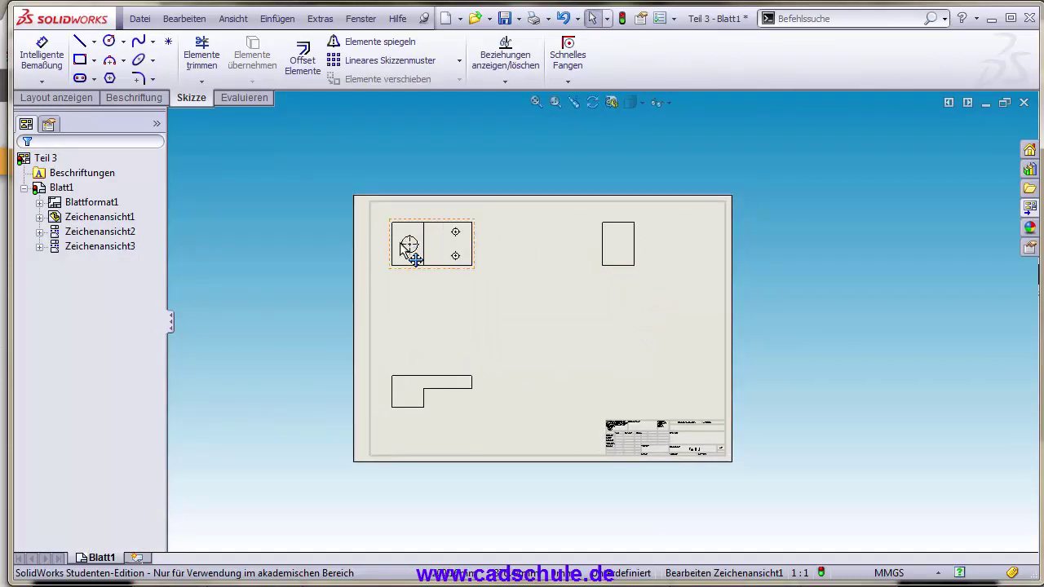
- Close the view palette and bring up the drawing-view layout commands
{"action": "left_click", "coordinate": [1029, 207]}
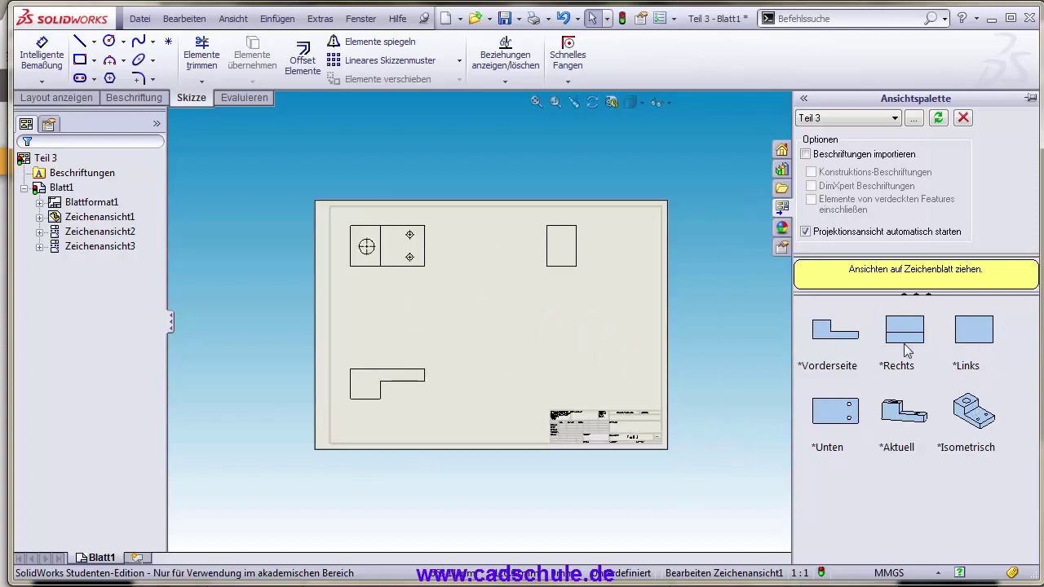
{"action": "mouse_move", "coordinate": [905, 347]}
{"action": "left_mouse_down"}
{"action": "mouse_move", "coordinate": [620, 331]}
{"action": "mouse_move", "coordinate": [765, 340]}
{"action": "left_mouse_up"}
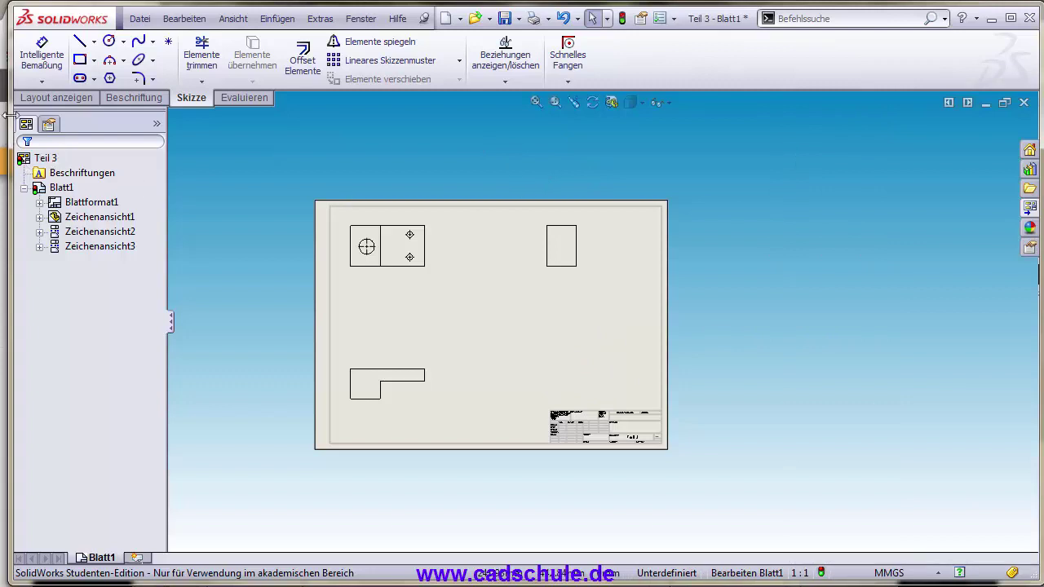
{"action": "left_click", "coordinate": [39, 98]}
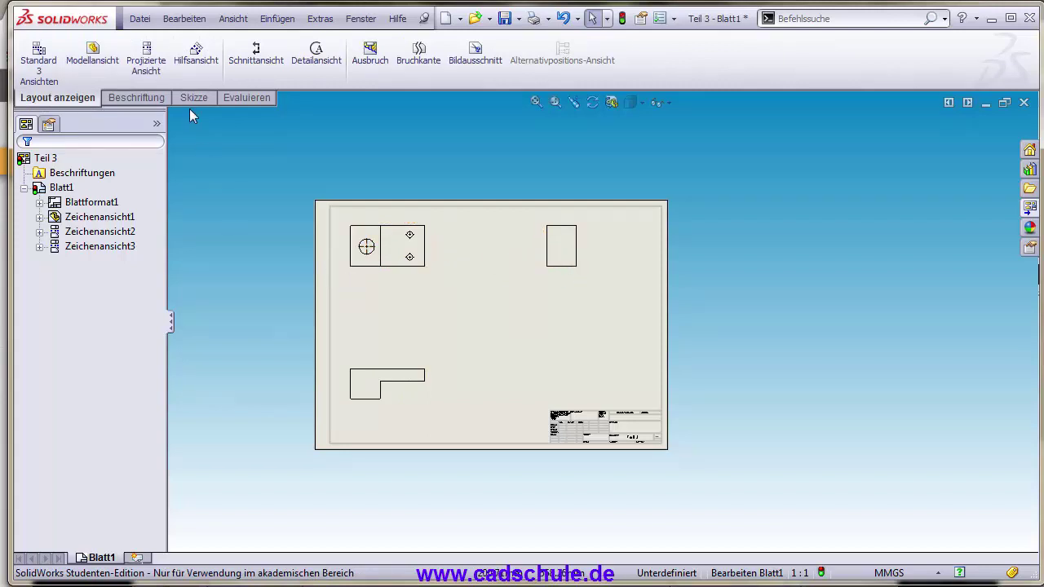
- Place an isometric model view of Teil 3 at the sheet's lower right
{"action": "left_click", "coordinate": [92, 56]}
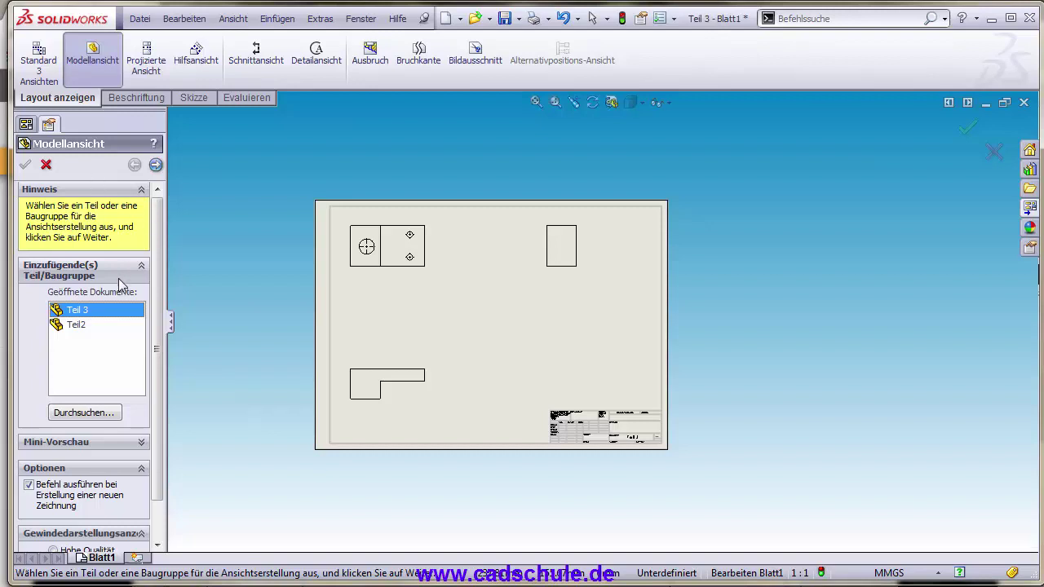
{"action": "left_click", "coordinate": [155, 165]}
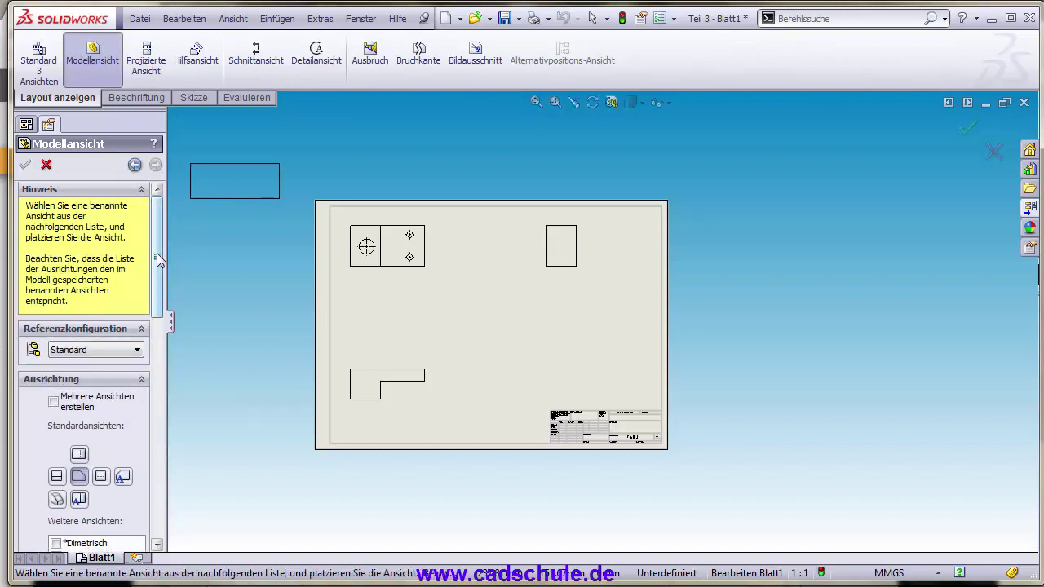
{"action": "scroll", "coordinate": [159, 259], "scroll_direction": "down", "scroll_amount": 3}
{"action": "scroll", "coordinate": [159, 260], "scroll_direction": "down", "scroll_amount": 3}
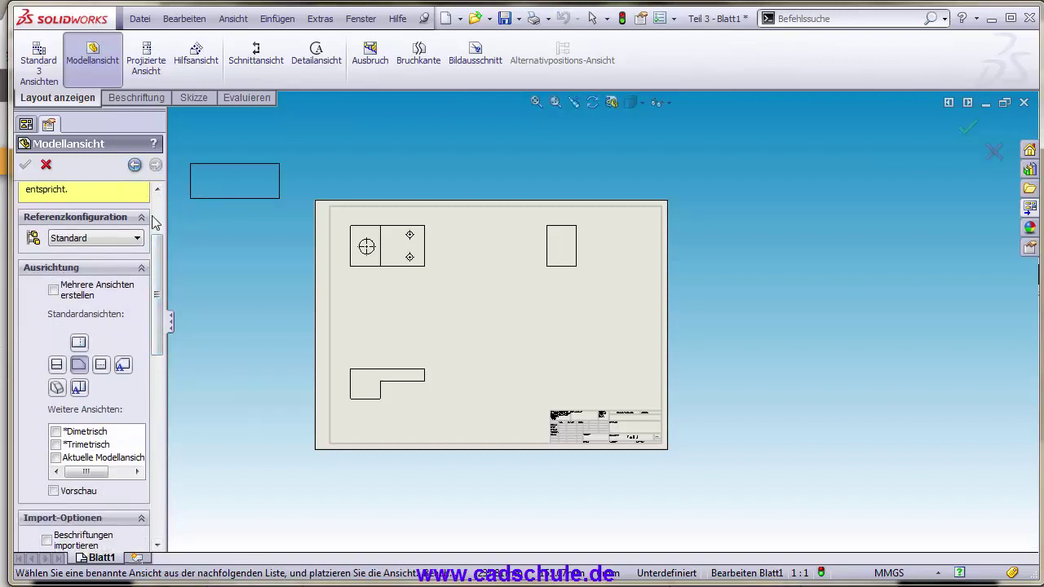
{"action": "scroll", "coordinate": [159, 237], "scroll_direction": "up", "scroll_amount": 4}
{"action": "scroll", "coordinate": [161, 265], "scroll_direction": "down", "scroll_amount": 5}
{"action": "scroll", "coordinate": [139, 285], "scroll_direction": "down", "scroll_amount": 3}
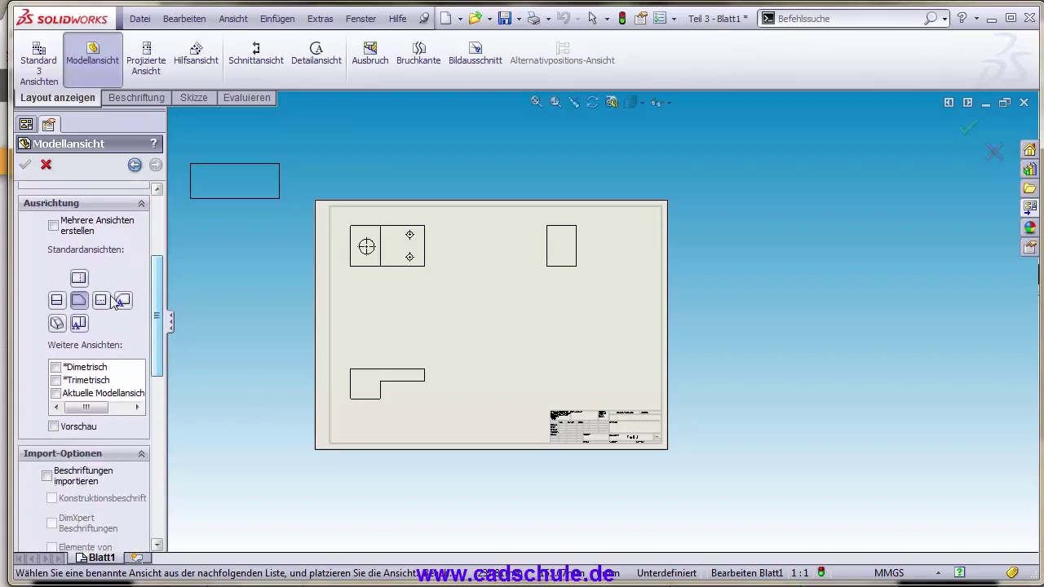
{"action": "left_click", "coordinate": [58, 327]}
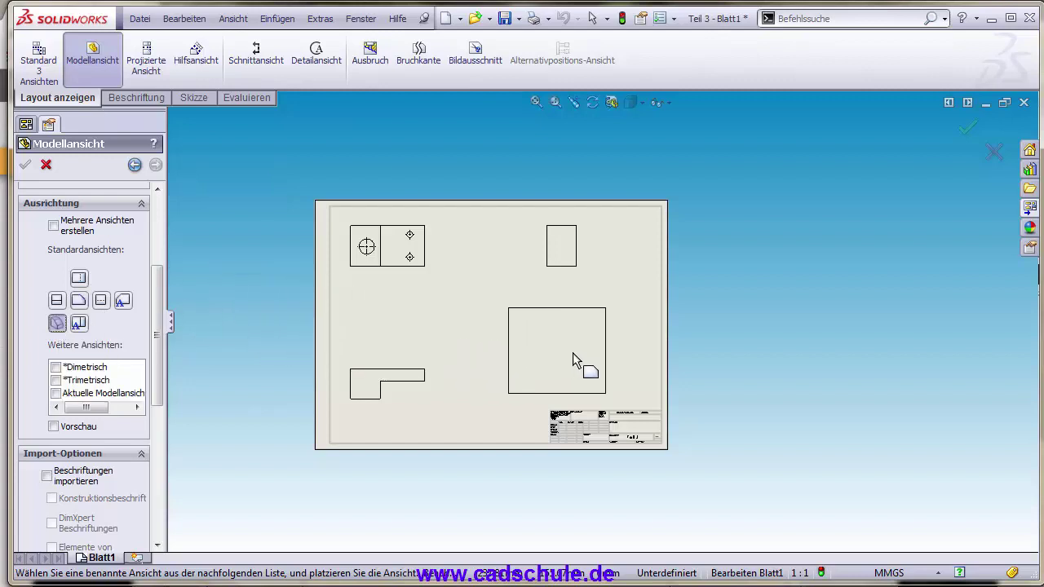
{"action": "left_click", "coordinate": [618, 374]}
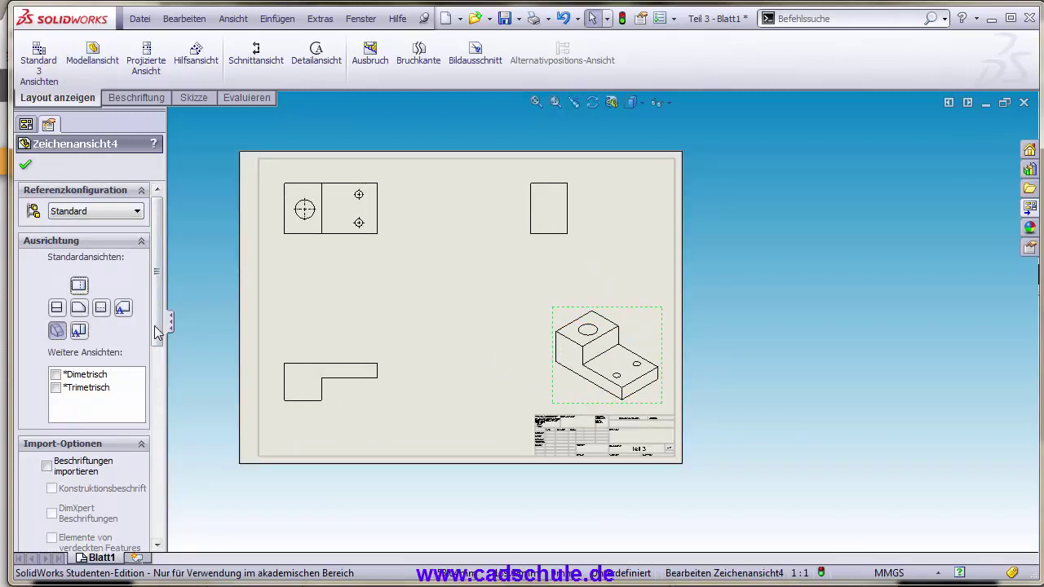
- Show the isometric view shaded with edges at a custom 1:1 scale and confirm it
{"action": "left_click_drag", "start_coordinate": [157, 330], "coordinate": [157, 466]}
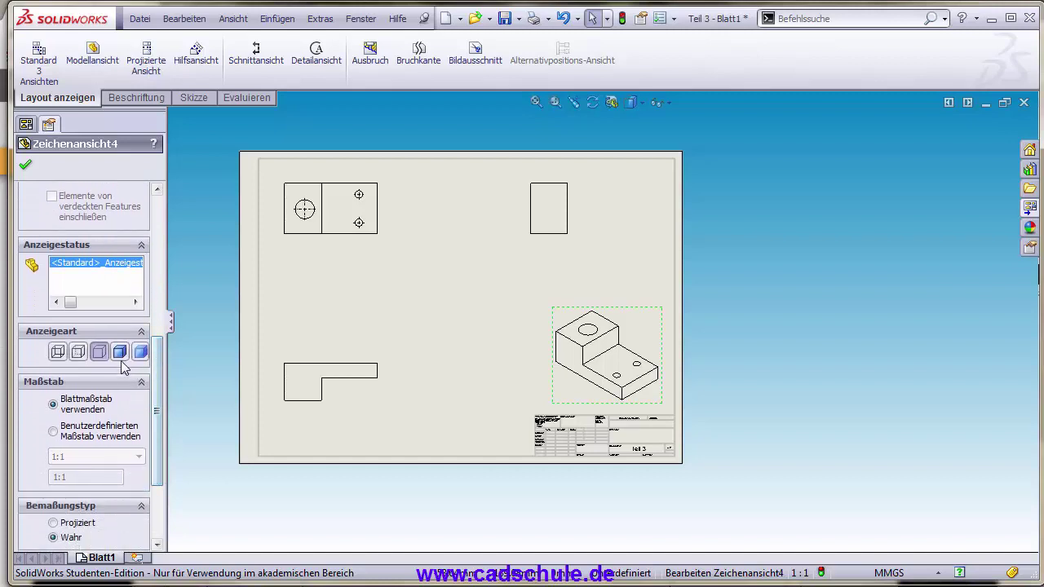
{"action": "left_click", "coordinate": [119, 352]}
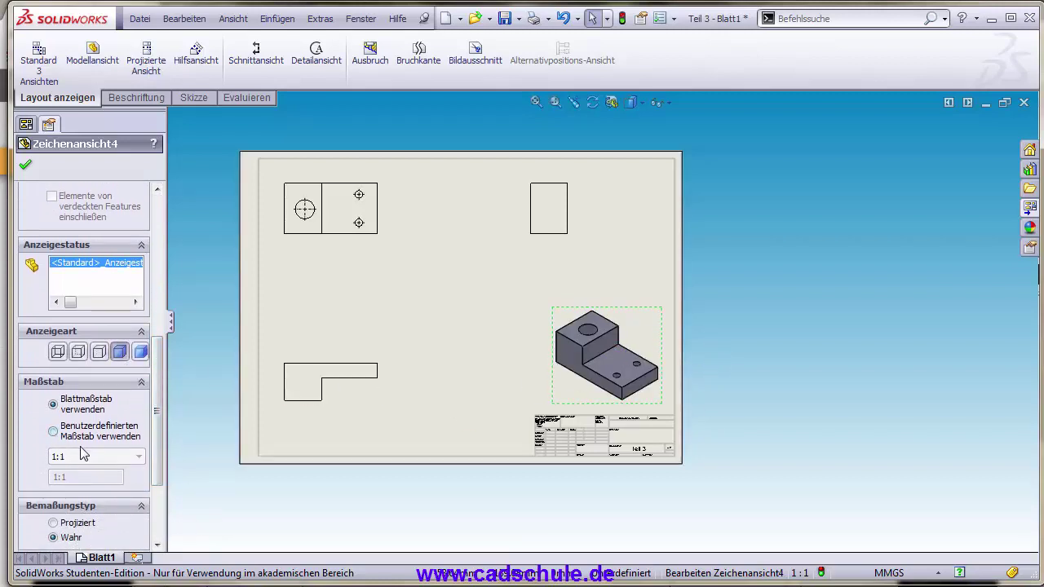
{"action": "left_click", "coordinate": [53, 433]}
{"action": "left_click", "coordinate": [138, 457]}
{"action": "left_click", "coordinate": [113, 493]}
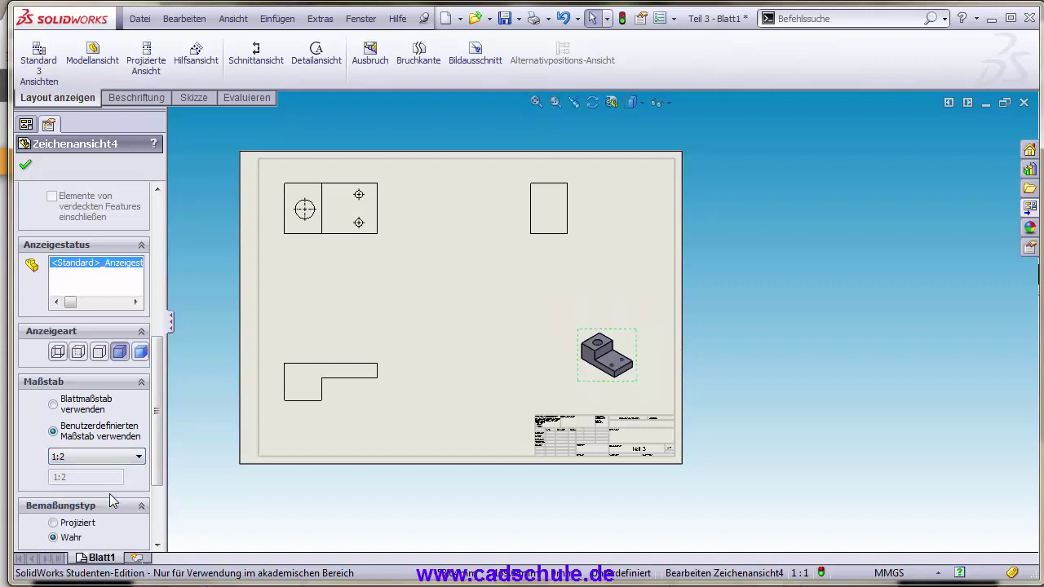
{"action": "left_click", "coordinate": [134, 457]}
{"action": "left_click", "coordinate": [81, 482]}
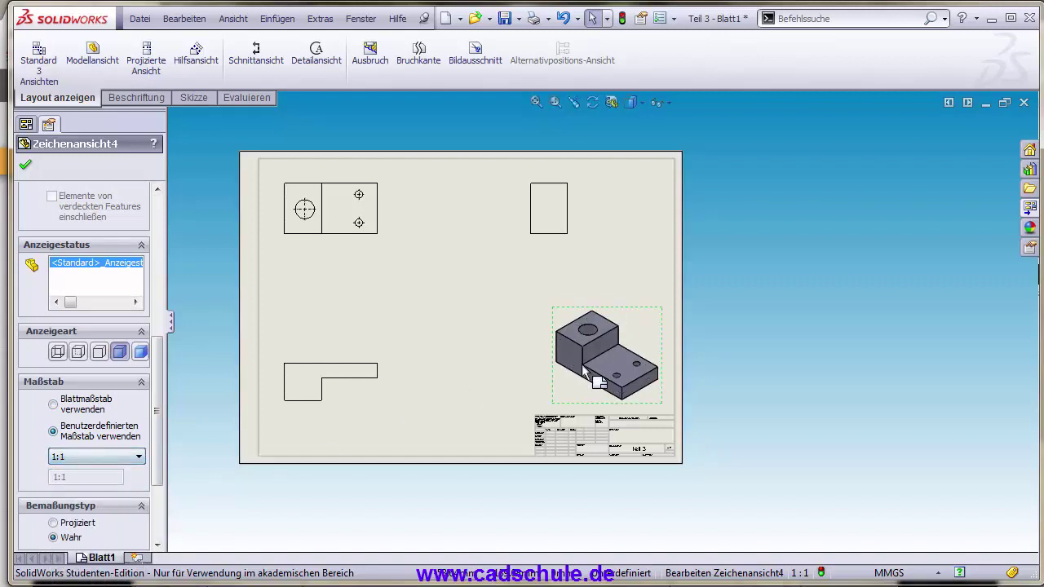
{"action": "scroll", "coordinate": [90, 367], "scroll_direction": "down", "scroll_amount": 3}
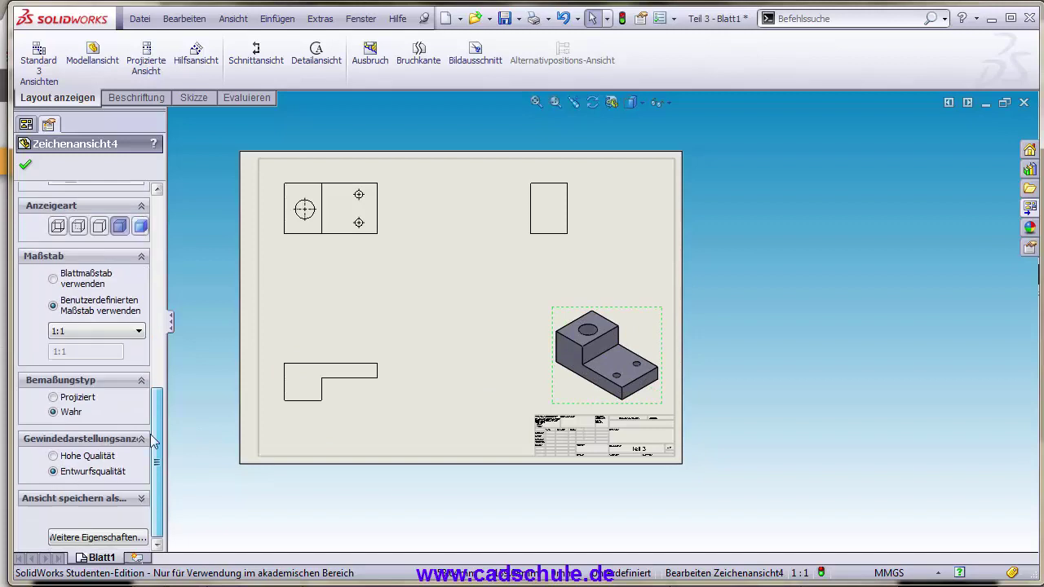
{"action": "scroll", "coordinate": [90, 367], "scroll_direction": "up", "scroll_amount": 8}
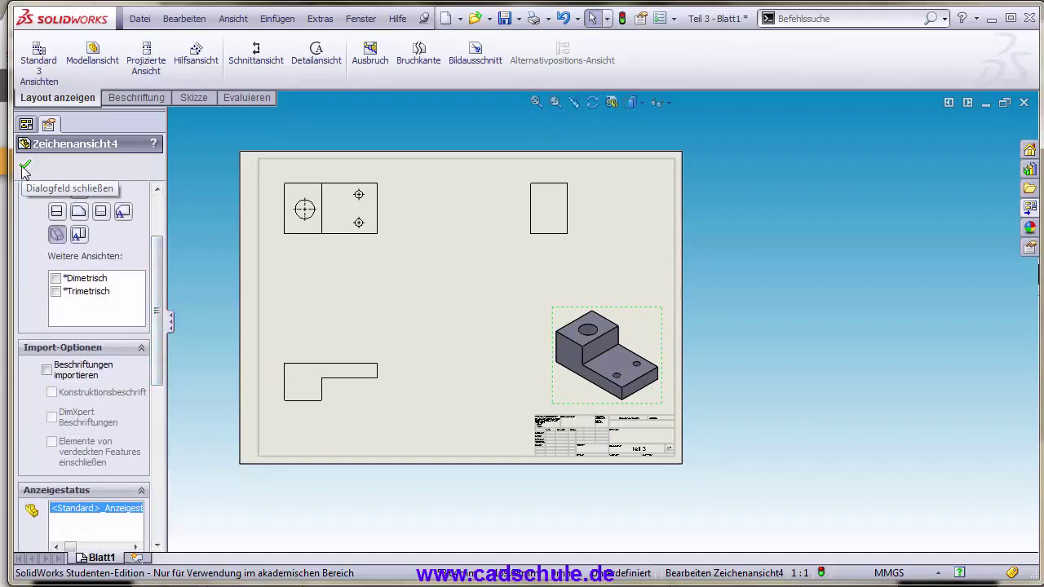
{"action": "left_click", "coordinate": [25, 169]}
{"action": "scroll", "coordinate": [500, 295], "scroll_direction": "up", "scroll_amount": 3}
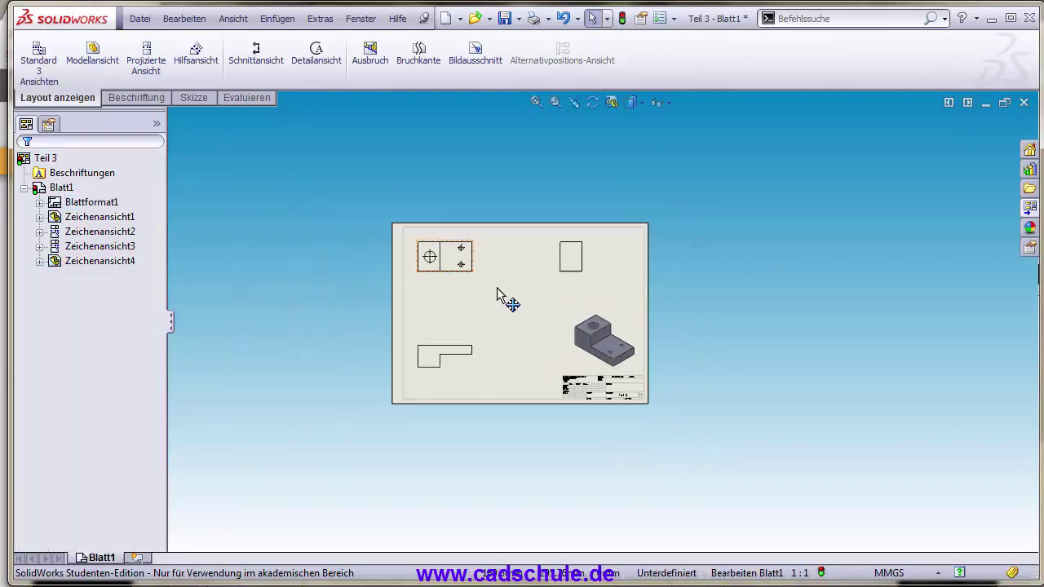
{"action": "scroll", "coordinate": [510, 300], "scroll_direction": "down", "scroll_amount": 3}
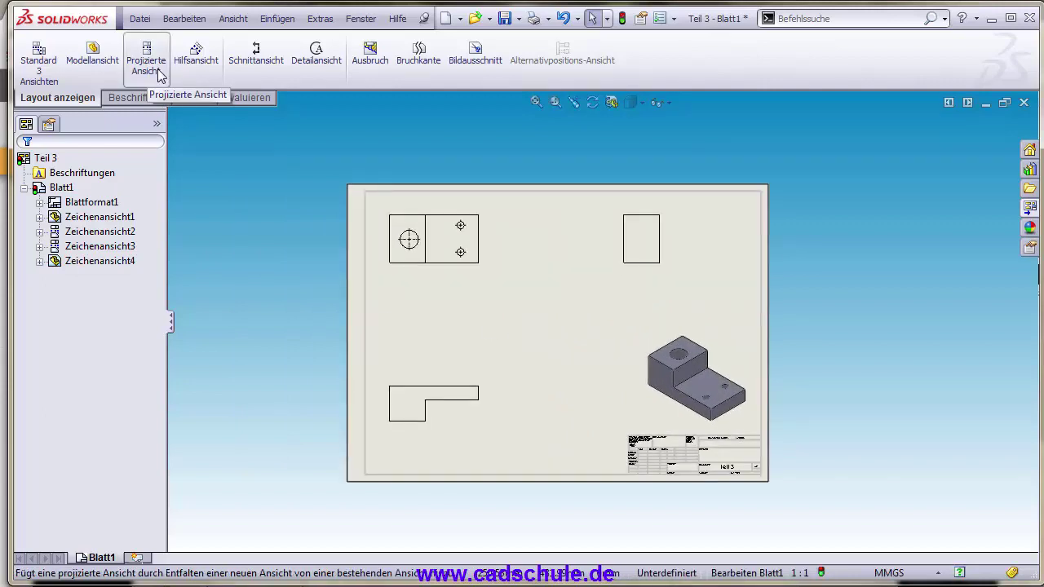
{"action": "left_click", "coordinate": [158, 70]}
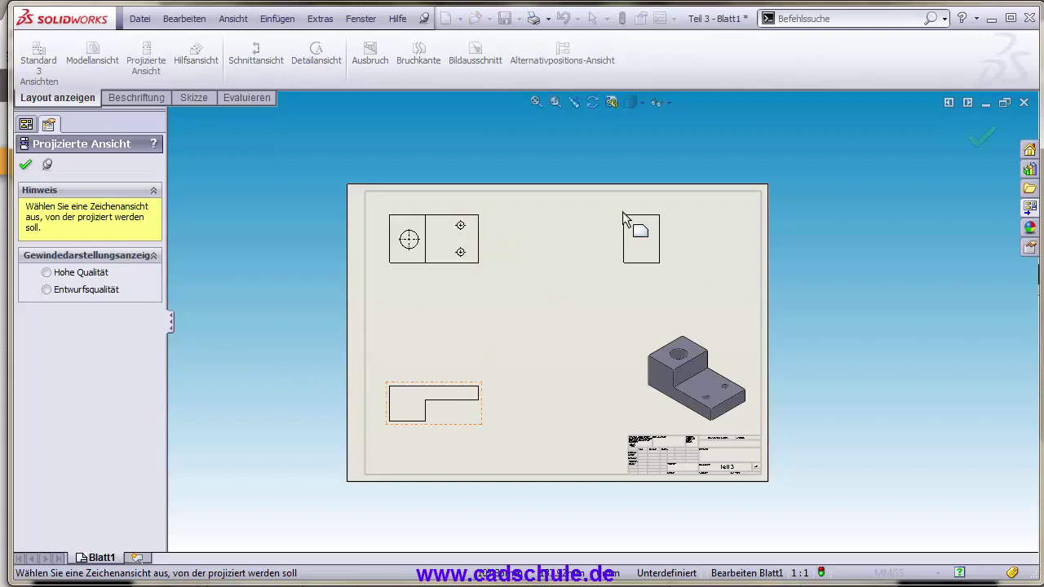
{"action": "left_click", "coordinate": [25, 165]}
{"action": "scroll", "coordinate": [478, 211], "scroll_direction": "down", "scroll_amount": 3}
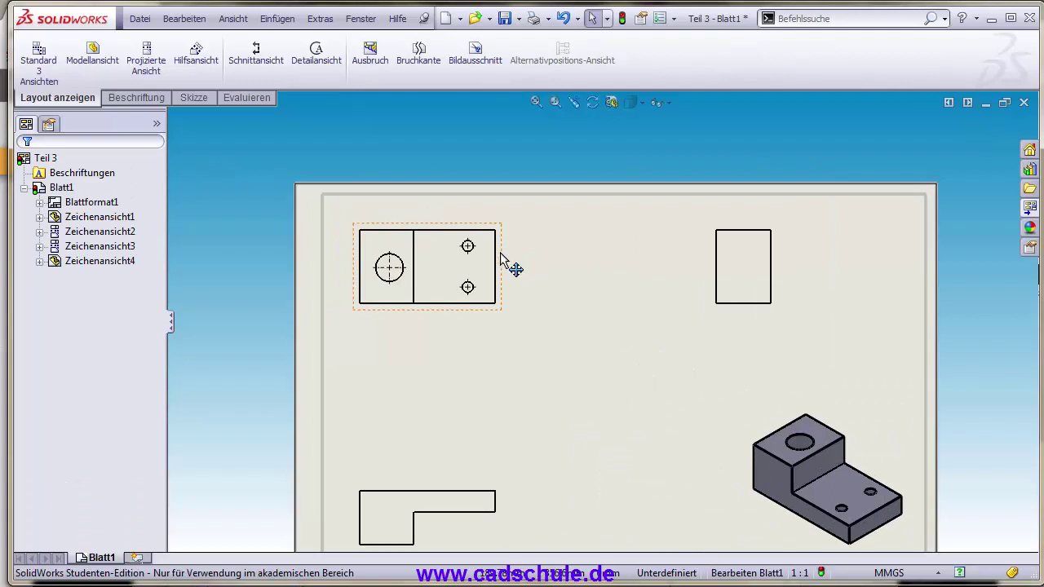
{"action": "left_click", "coordinate": [503, 260]}
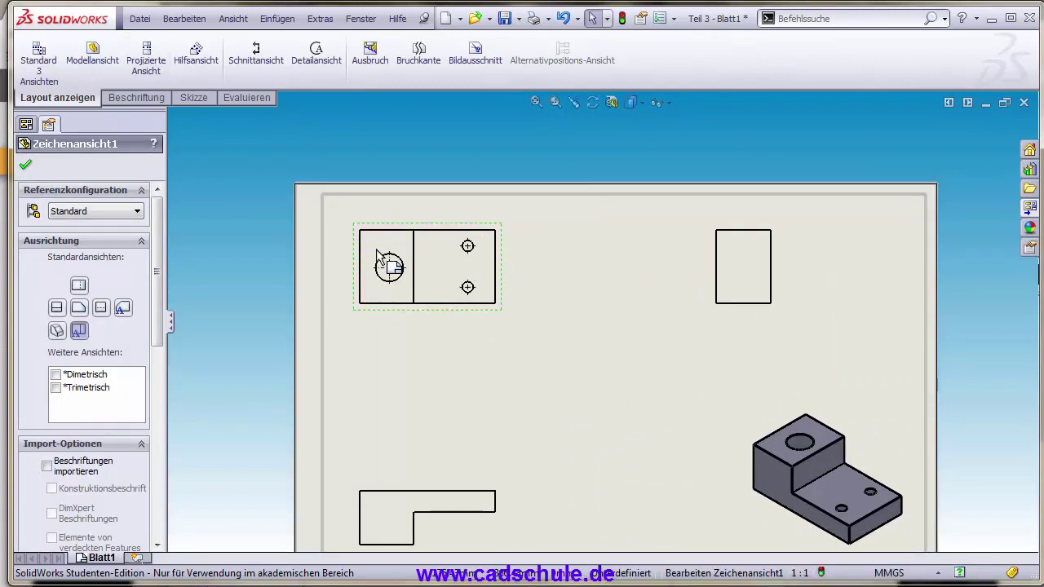
{"action": "left_click", "coordinate": [140, 73]}
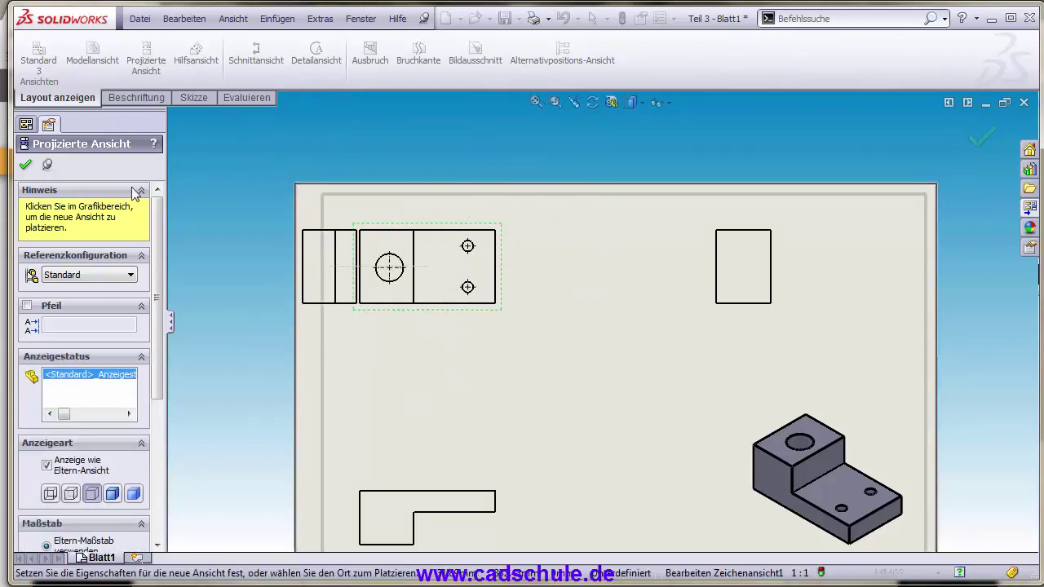
{"action": "key", "text": "Escape"}
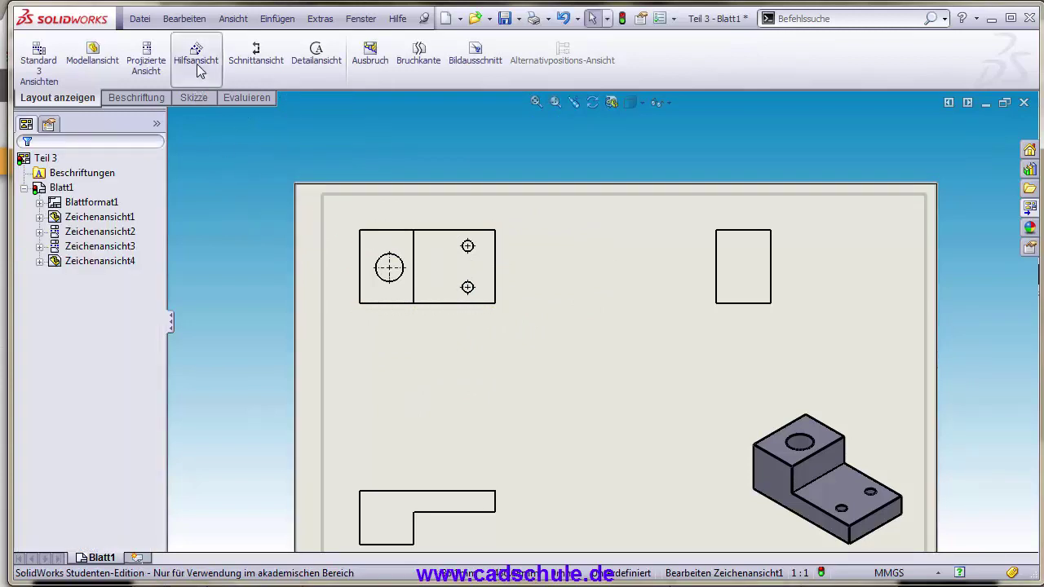
- Attempt auxiliary views from the top-left and bottom views, cancelling both
{"action": "left_click", "coordinate": [197, 65]}
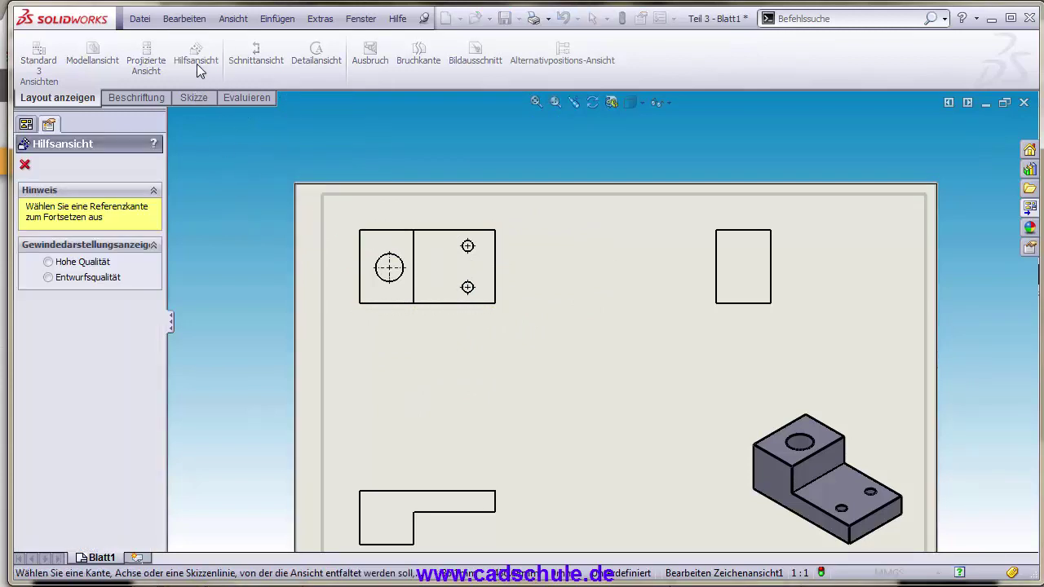
{"action": "left_click", "coordinate": [495, 238]}
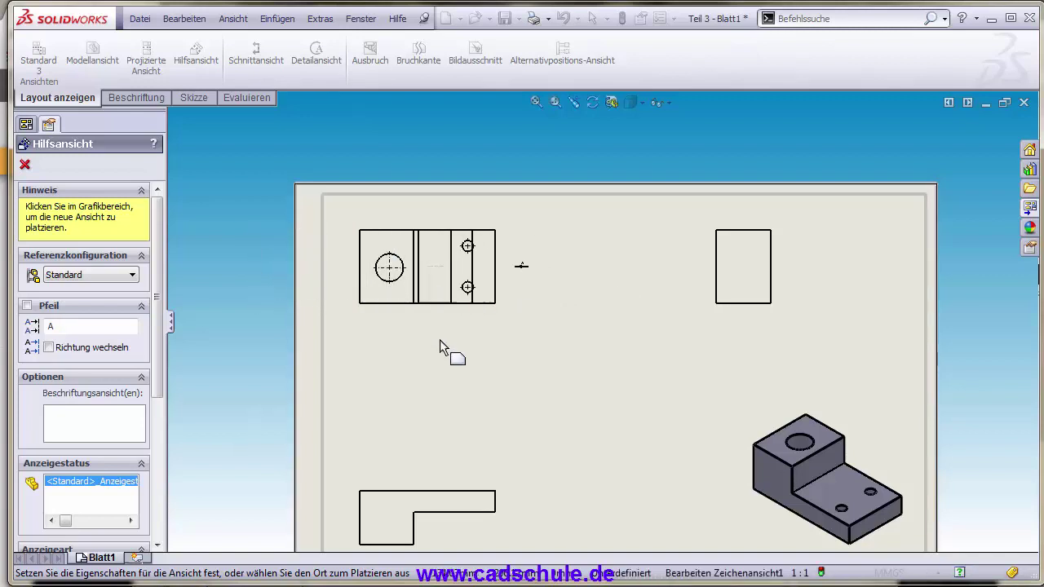
{"action": "key", "text": "Escape"}
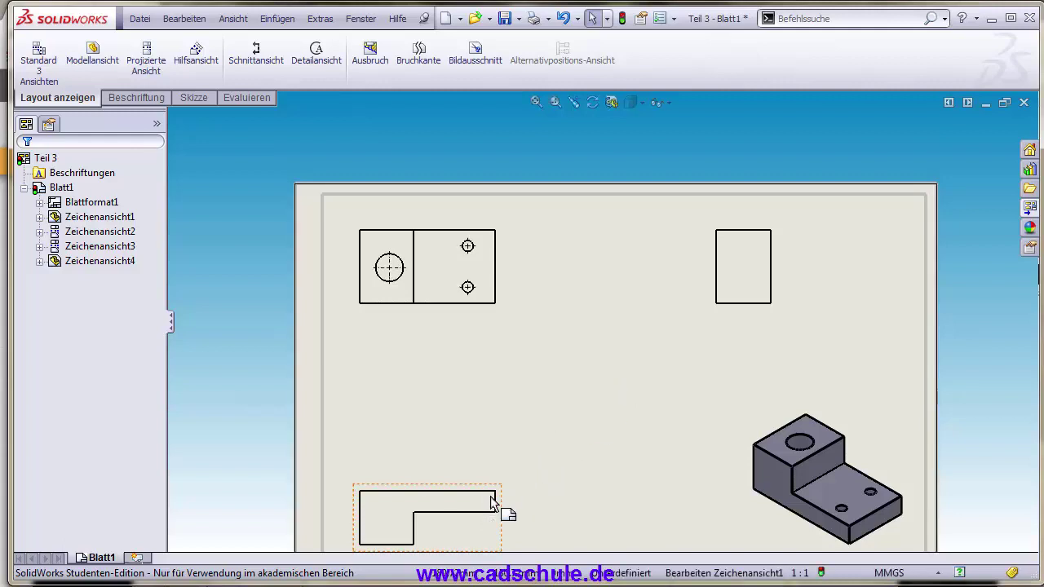
{"action": "left_click", "coordinate": [494, 492]}
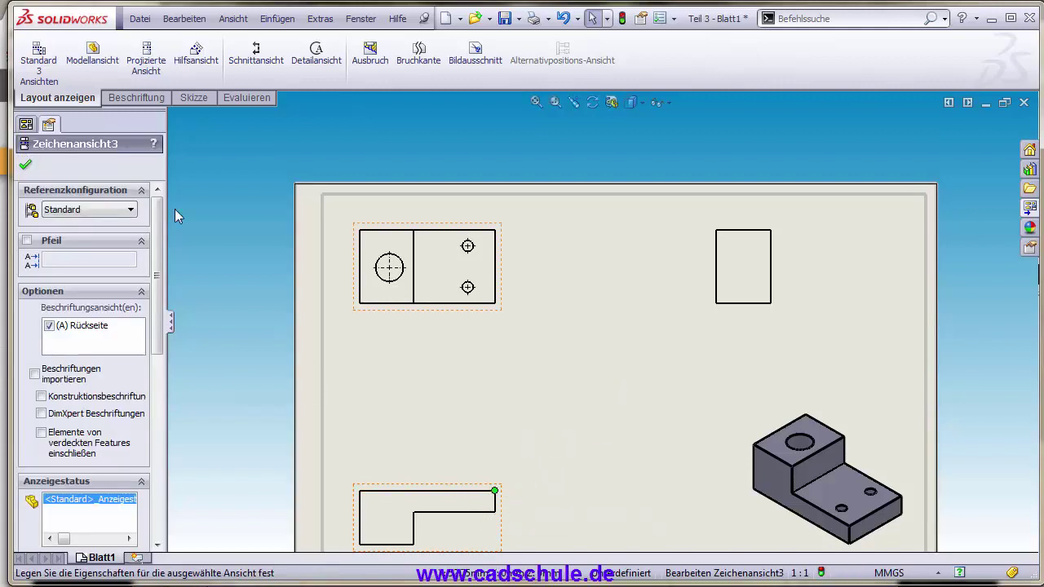
{"action": "left_click", "coordinate": [189, 73]}
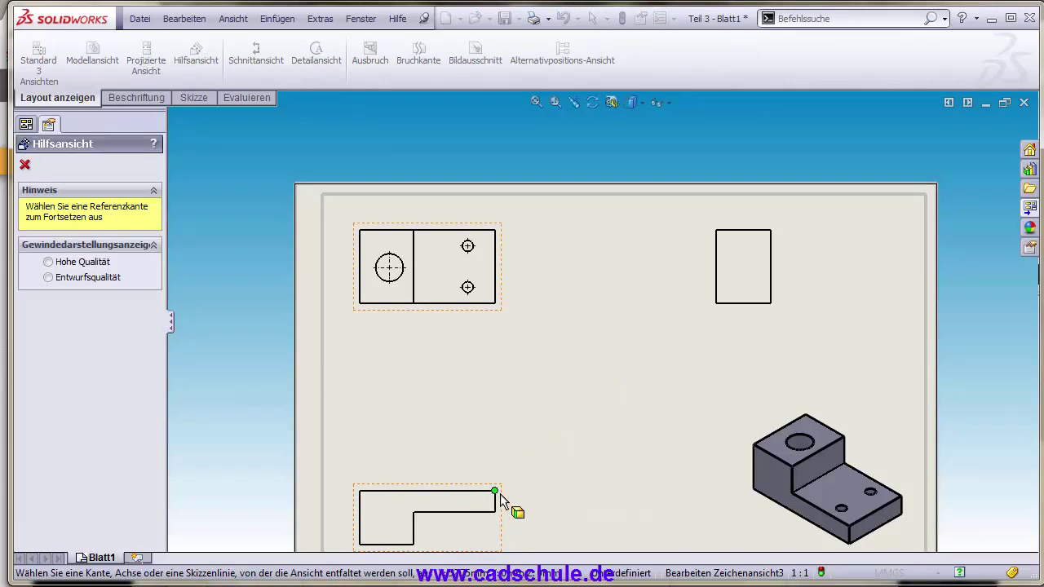
{"action": "left_click", "coordinate": [426, 490]}
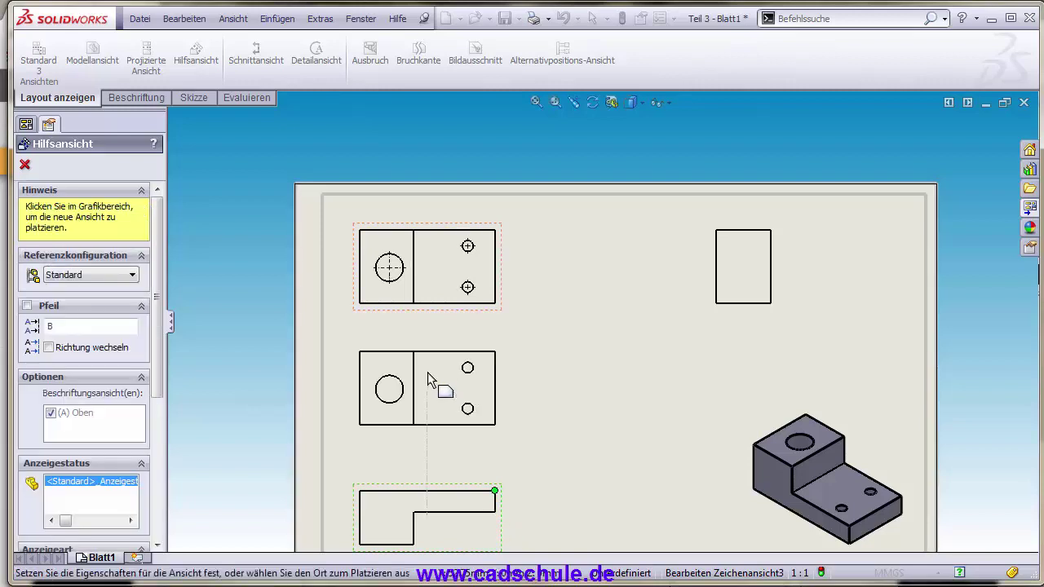
{"action": "key", "text": "z"}
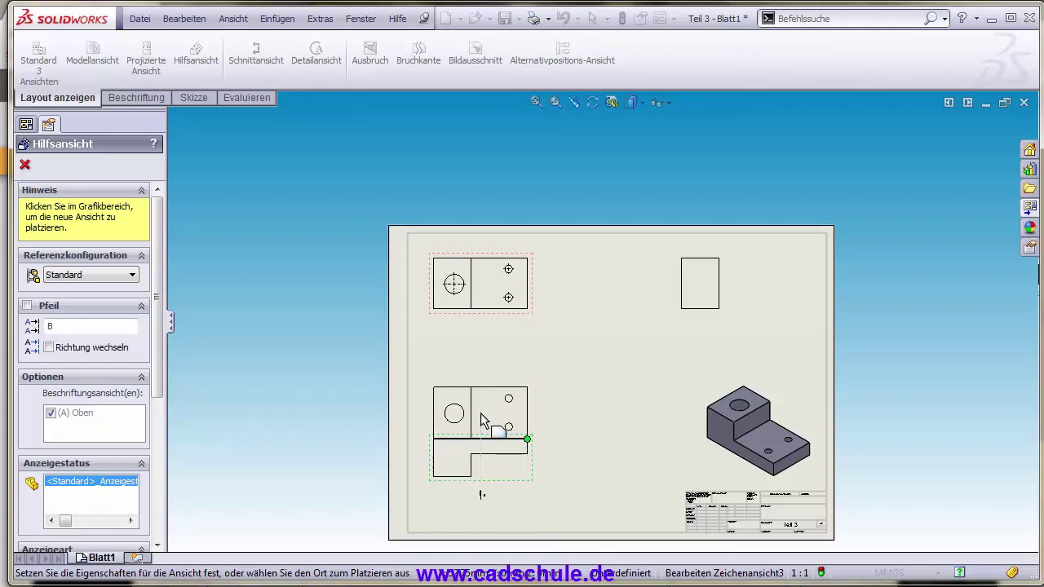
{"action": "key", "text": "Escape"}
- Start the Schnittansicht section view command
{"action": "scroll", "coordinate": [529, 386], "scroll_direction": "up", "scroll_amount": 1}
{"action": "scroll", "coordinate": [622, 351], "scroll_direction": "down", "scroll_amount": 1}
{"action": "scroll", "coordinate": [587, 343], "scroll_direction": "down", "scroll_amount": 1}
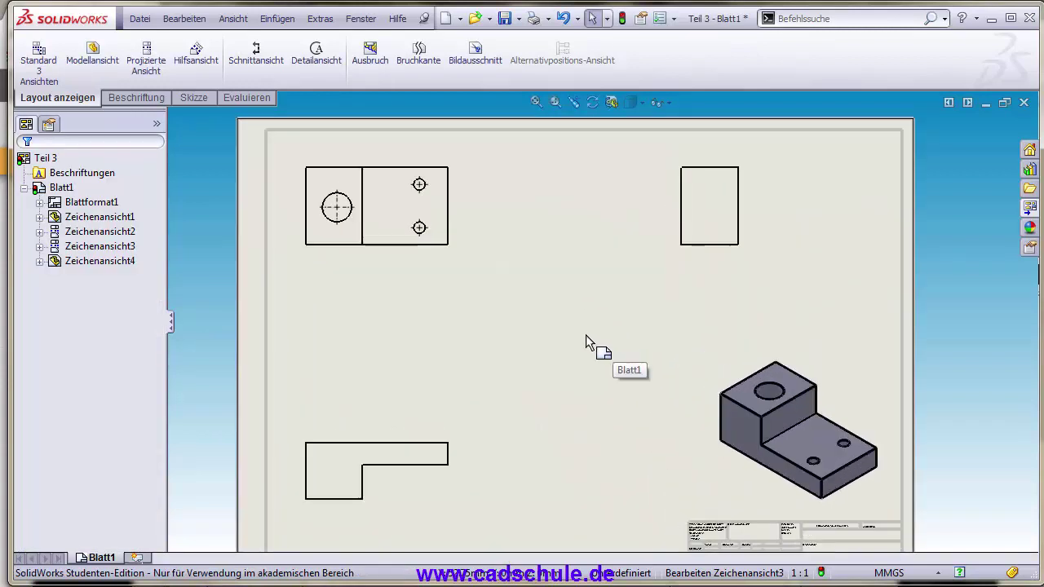
{"action": "scroll", "coordinate": [585, 335], "scroll_direction": "up", "scroll_amount": 2}
{"action": "left_click", "coordinate": [256, 54]}
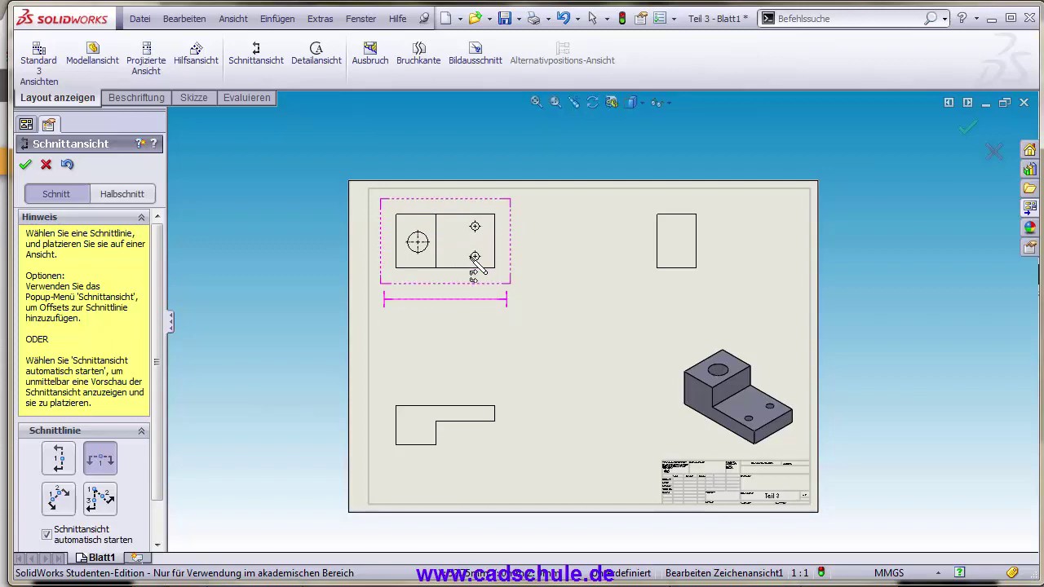
- Cut horizontally across the top-left view and place section C-C below it
{"action": "scroll", "coordinate": [473, 256], "scroll_direction": "down", "scroll_amount": 1}
{"action": "scroll", "coordinate": [506, 270], "scroll_direction": "down", "scroll_amount": 2}
{"action": "scroll", "coordinate": [546, 285], "scroll_direction": "down", "scroll_amount": 1}
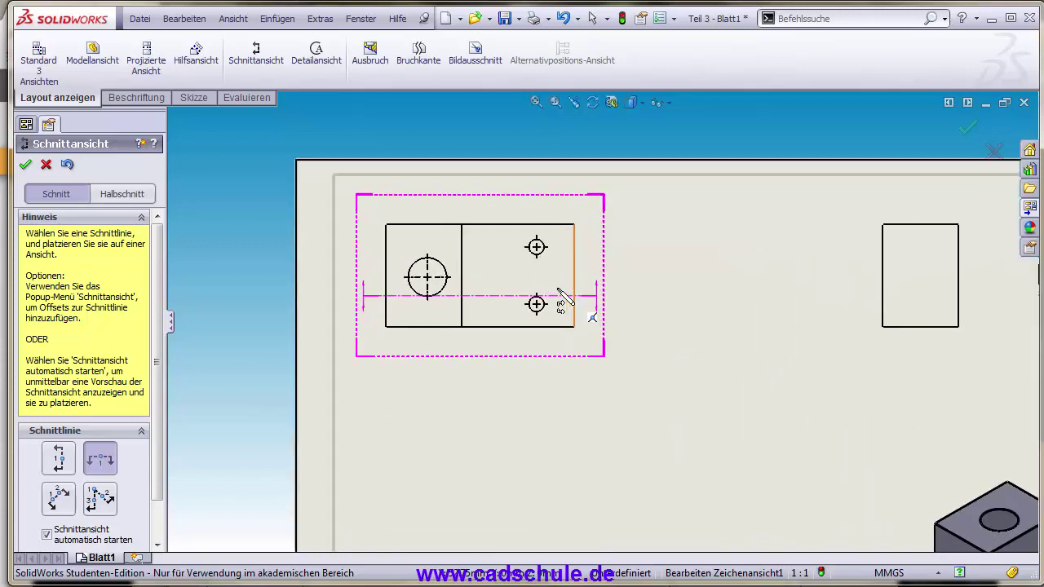
{"action": "scroll", "coordinate": [559, 295], "scroll_direction": "down", "scroll_amount": 1}
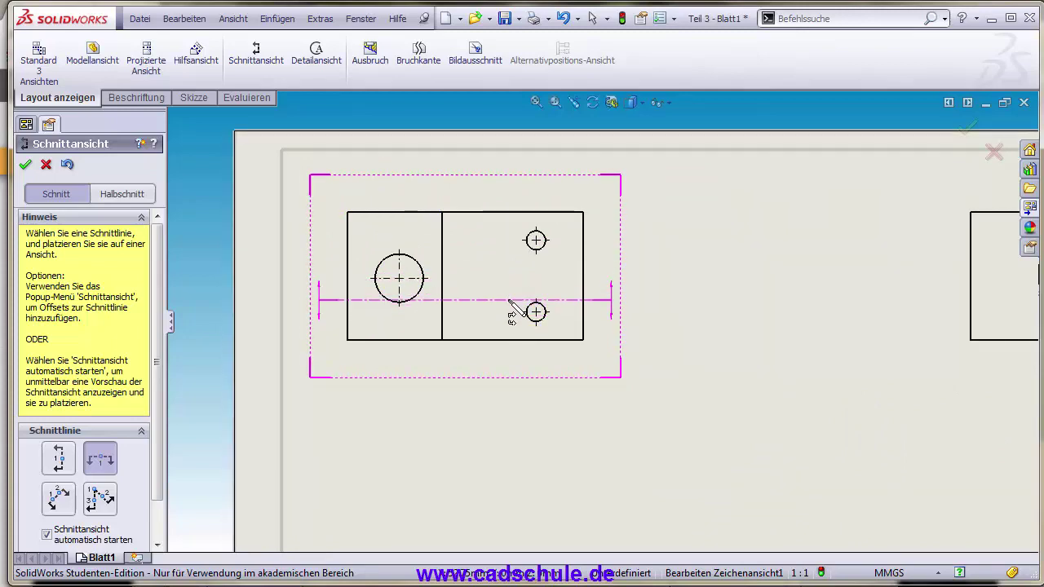
{"action": "left_click", "coordinate": [508, 298]}
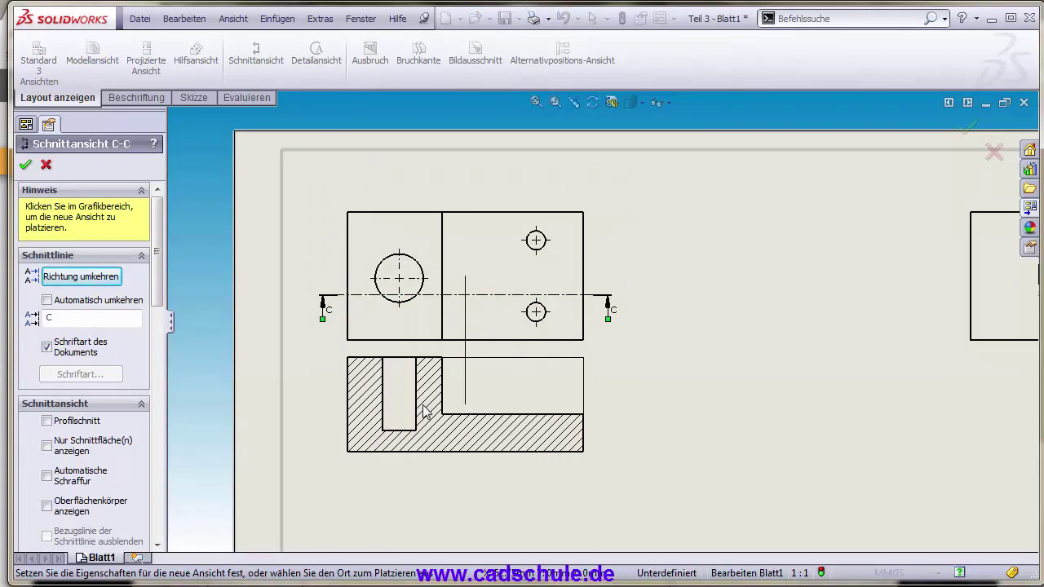
{"action": "left_click", "coordinate": [401, 367]}
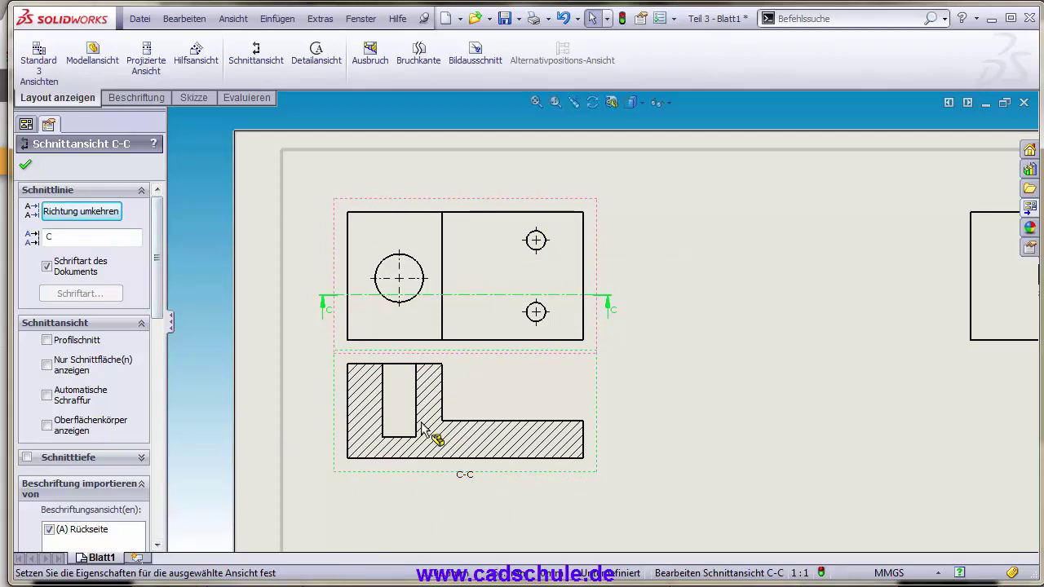
- Try flipping section C-C's direction and switching its display between shaded and hidden lines
{"action": "left_click", "coordinate": [109, 222]}
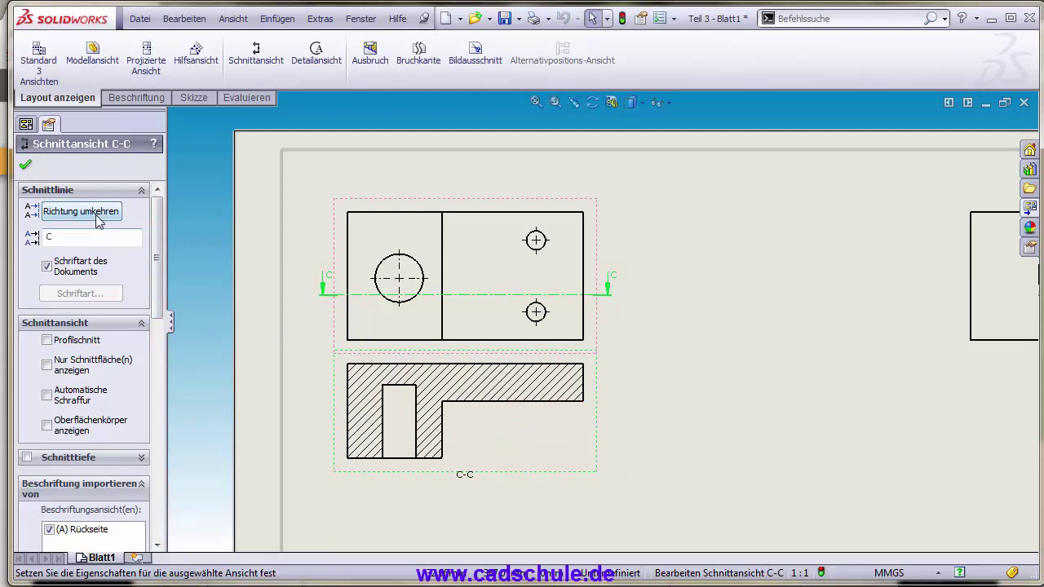
{"action": "left_click", "coordinate": [98, 220]}
{"action": "left_click_drag", "start_coordinate": [160, 316], "coordinate": [163, 469]}
{"action": "left_click", "coordinate": [113, 357]}
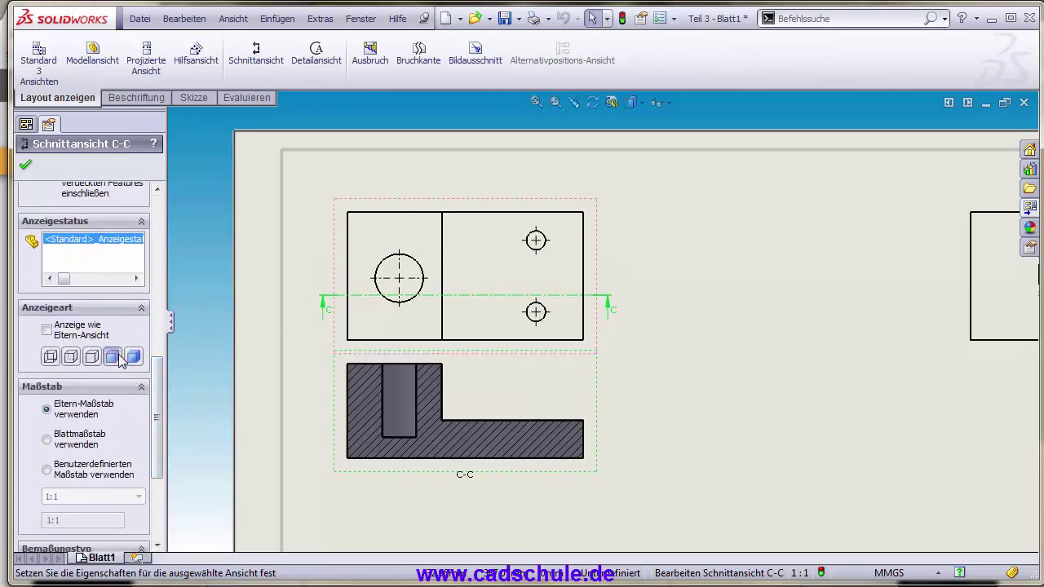
{"action": "left_click", "coordinate": [71, 358]}
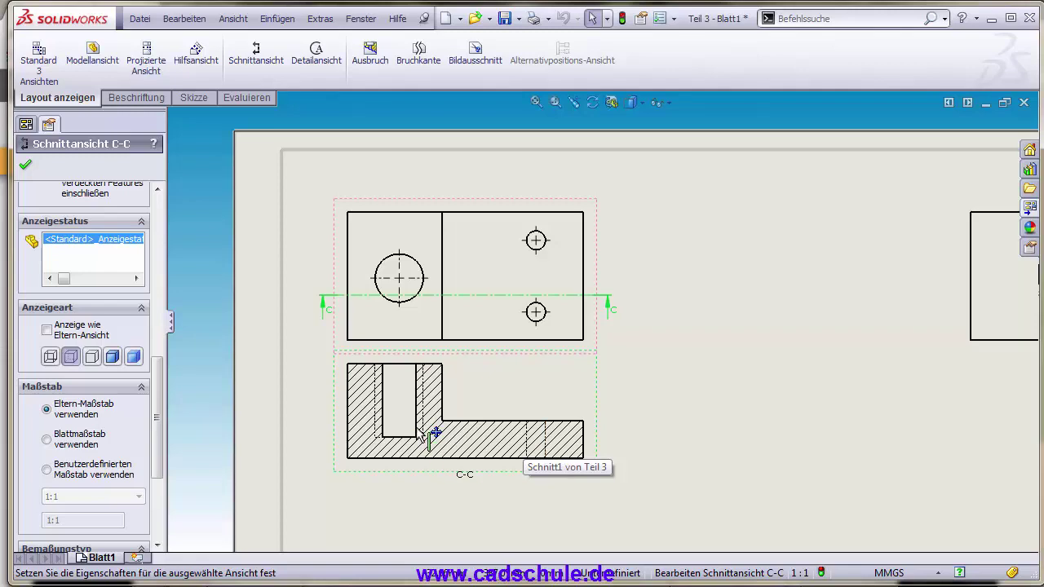
- Confirm section view C-C so it appears under Blatt1
{"action": "scroll", "coordinate": [415, 426], "scroll_direction": "down", "scroll_amount": 2}
{"action": "scroll", "coordinate": [417, 425], "scroll_direction": "down", "scroll_amount": 2}
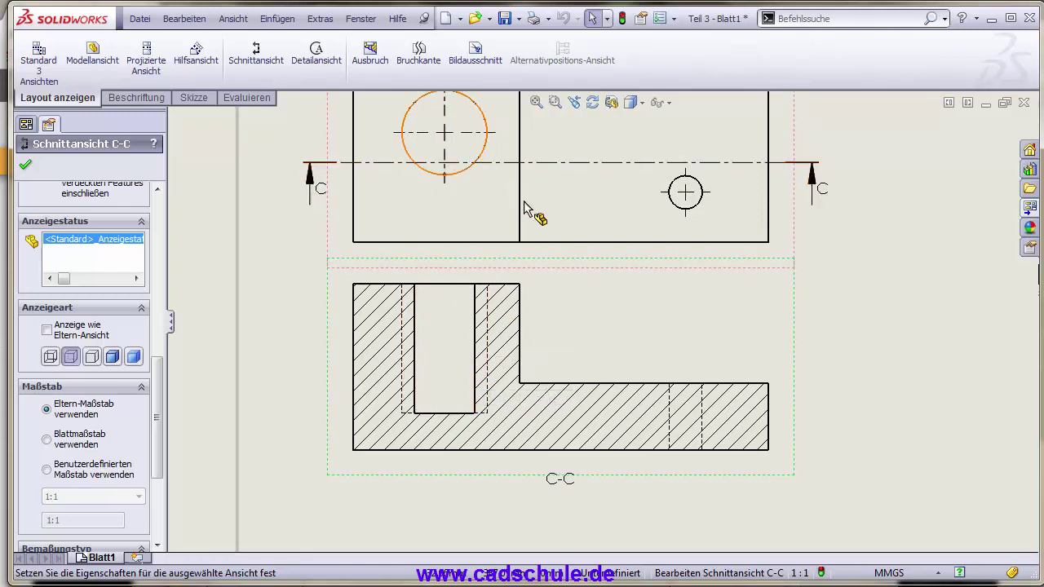
{"action": "scroll", "coordinate": [523, 201], "scroll_direction": "up", "scroll_amount": 5}
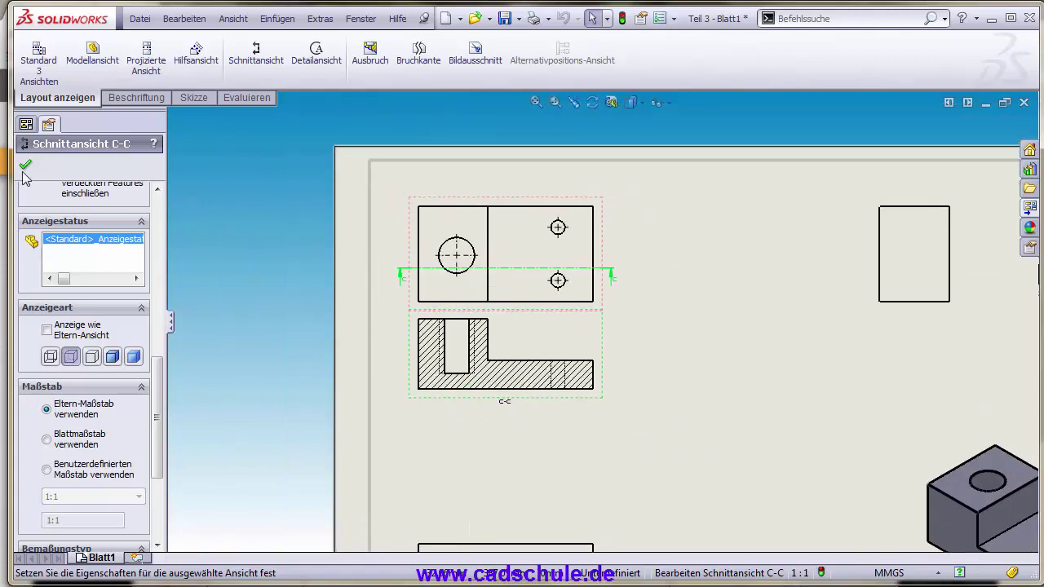
{"action": "left_click", "coordinate": [25, 165]}
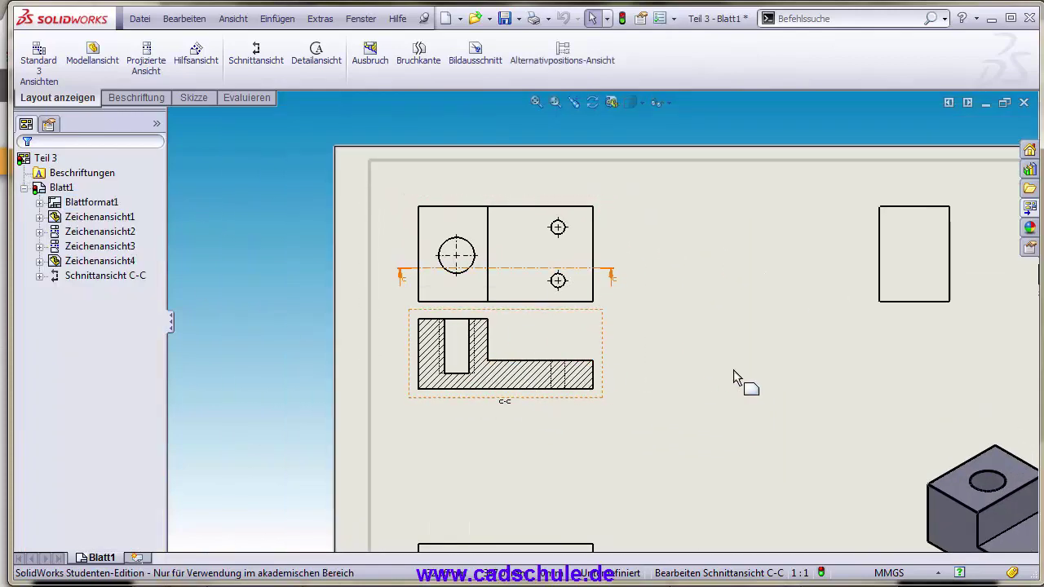
{"action": "scroll", "coordinate": [733, 369], "scroll_direction": "up", "scroll_amount": 3}
{"action": "scroll", "coordinate": [638, 360], "scroll_direction": "down", "scroll_amount": 1}
{"action": "scroll", "coordinate": [476, 310], "scroll_direction": "down", "scroll_amount": 1}
{"action": "scroll", "coordinate": [477, 310], "scroll_direction": "down", "scroll_amount": 1}
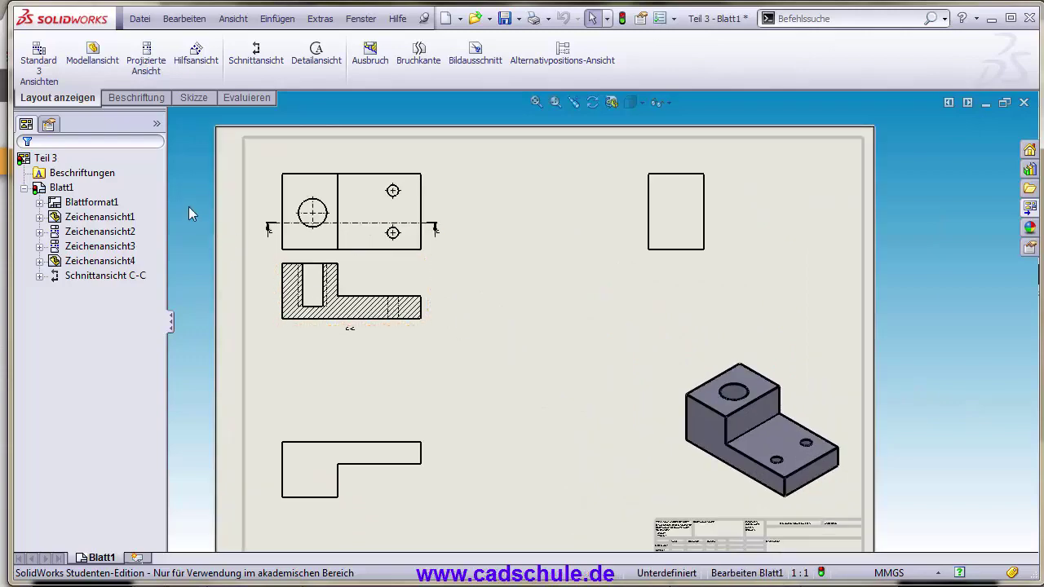
- Circle the right end of section C-C and place detail view D to its right
{"action": "left_click", "coordinate": [333, 74]}
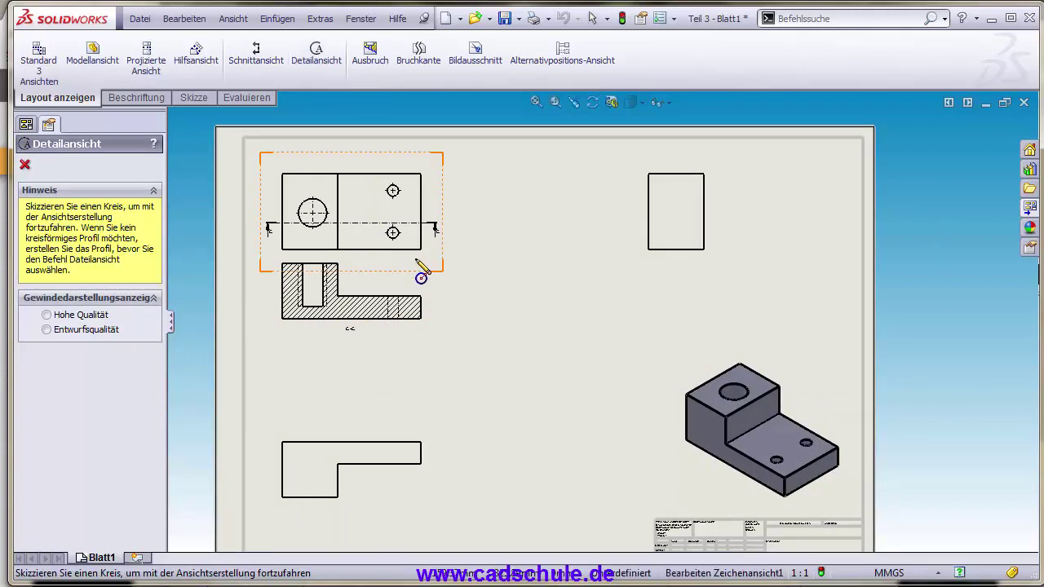
{"action": "scroll", "coordinate": [418, 278], "scroll_direction": "down", "scroll_amount": 1}
{"action": "scroll", "coordinate": [471, 369], "scroll_direction": "down", "scroll_amount": 1}
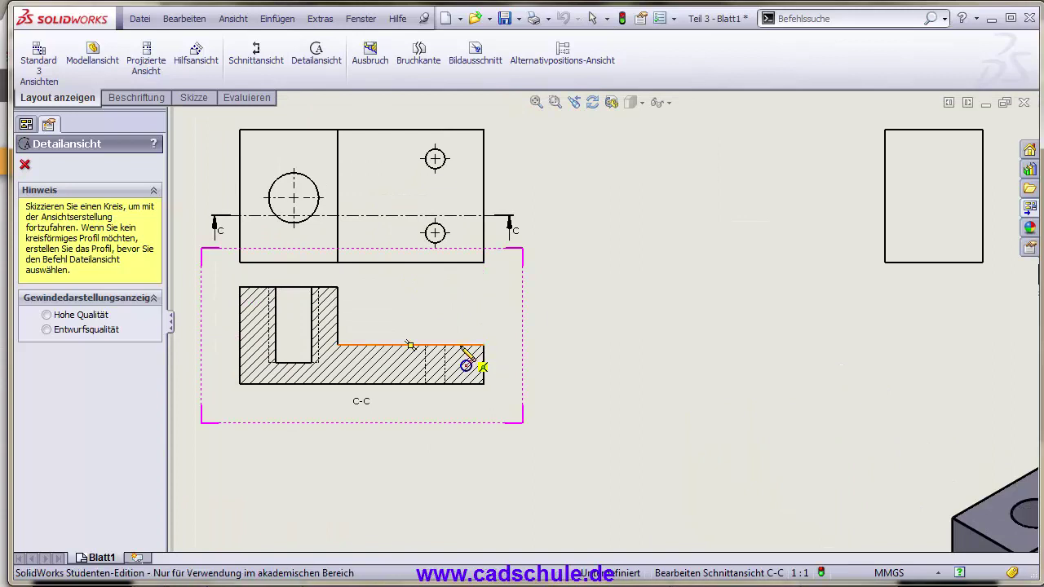
{"action": "left_click", "coordinate": [460, 346]}
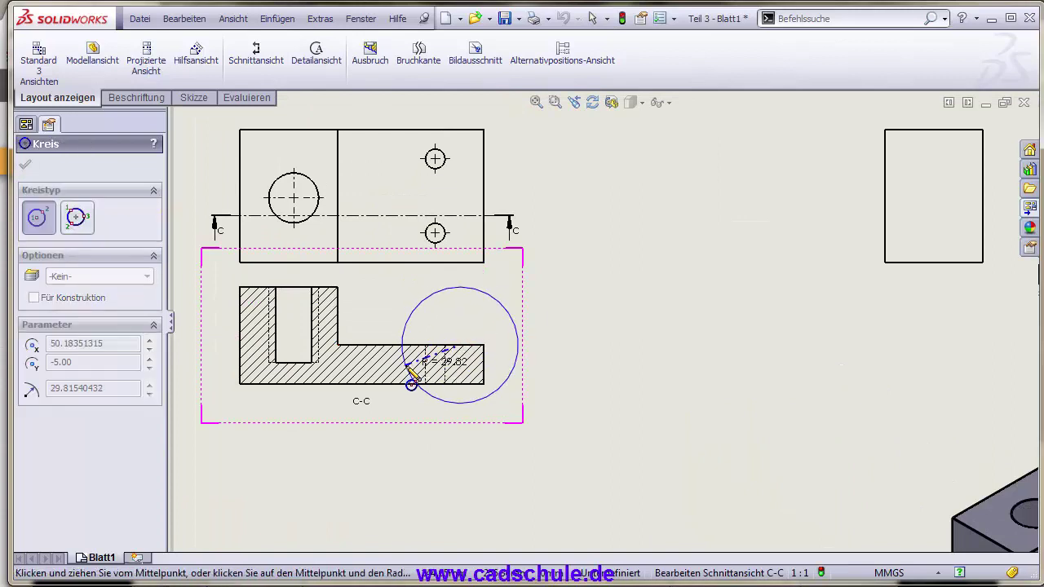
{"action": "left_click", "coordinate": [411, 384]}
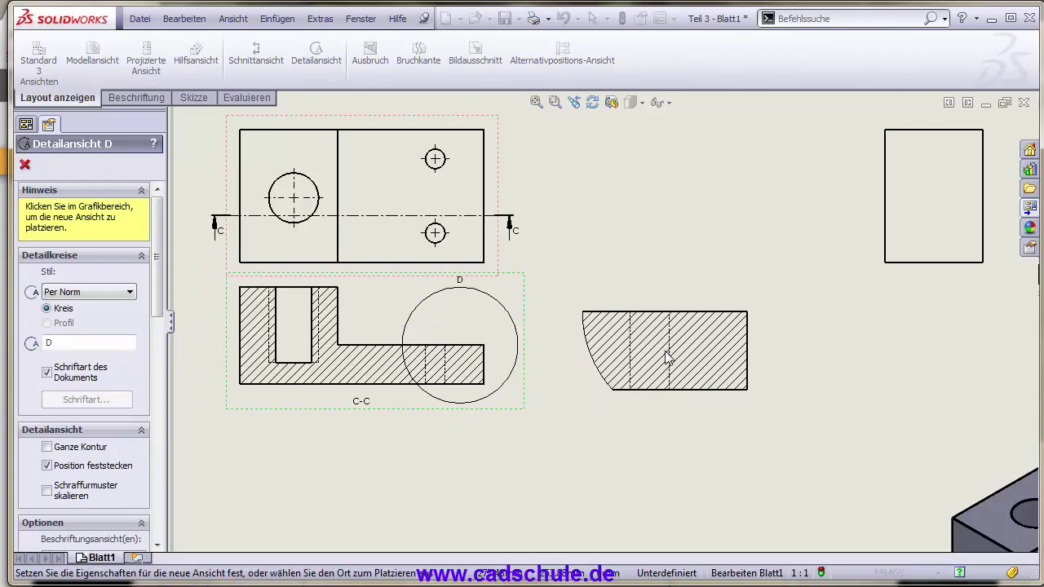
{"action": "left_click", "coordinate": [713, 335]}
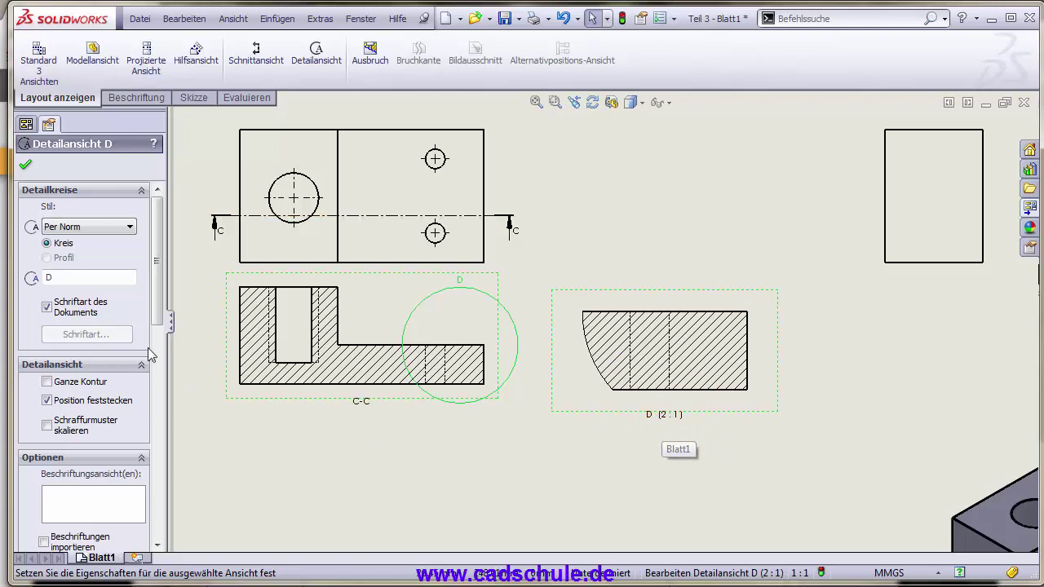
- Give detail view D a custom 1:1 scale and a hidden-lines-visible display style
{"action": "left_click_drag", "start_coordinate": [159, 302], "coordinate": [158, 489]}
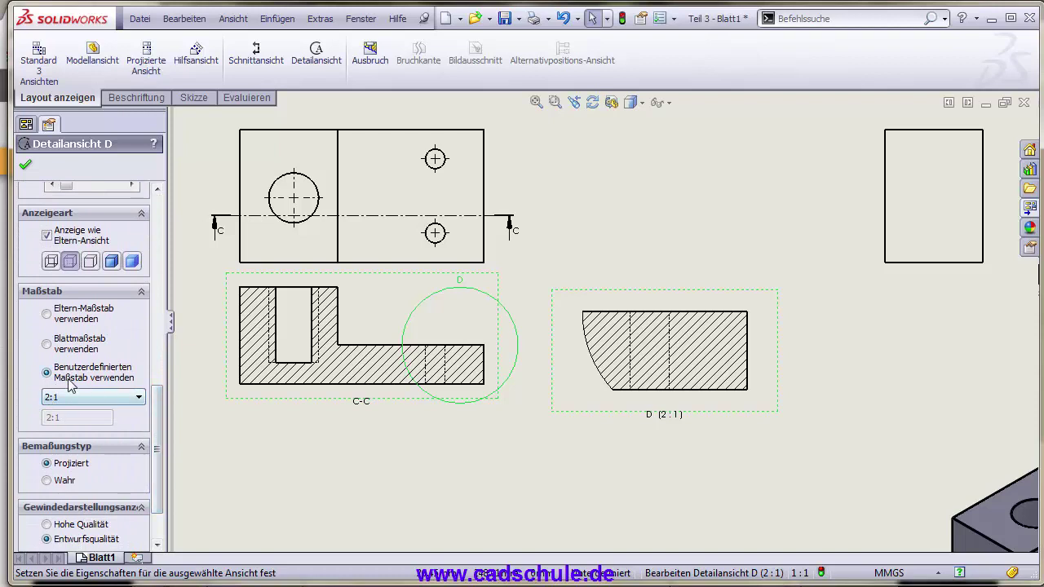
{"action": "left_click", "coordinate": [139, 398]}
{"action": "left_click", "coordinate": [84, 425]}
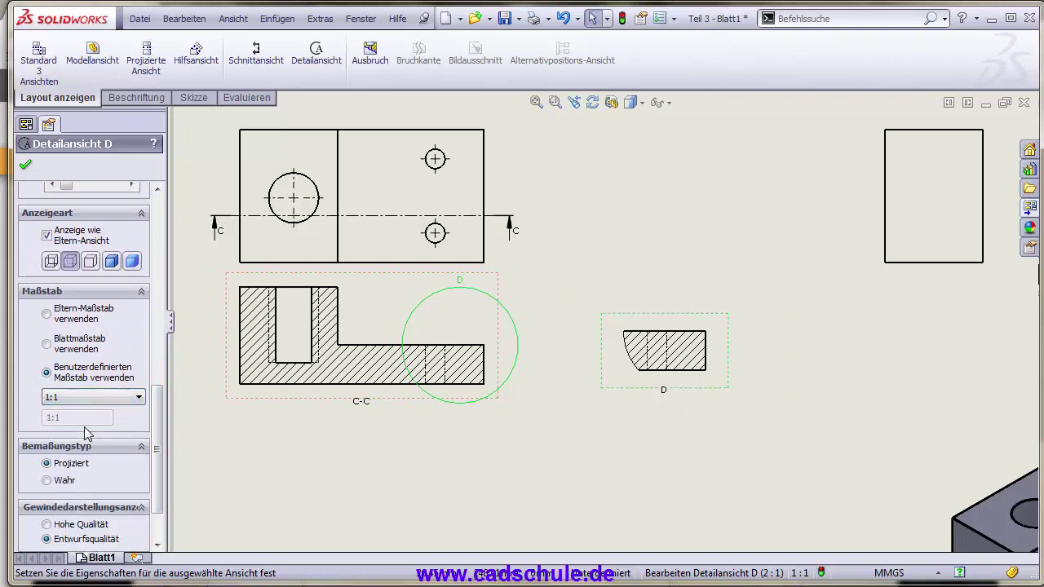
{"action": "left_click", "coordinate": [132, 400]}
{"action": "left_click", "coordinate": [117, 448]}
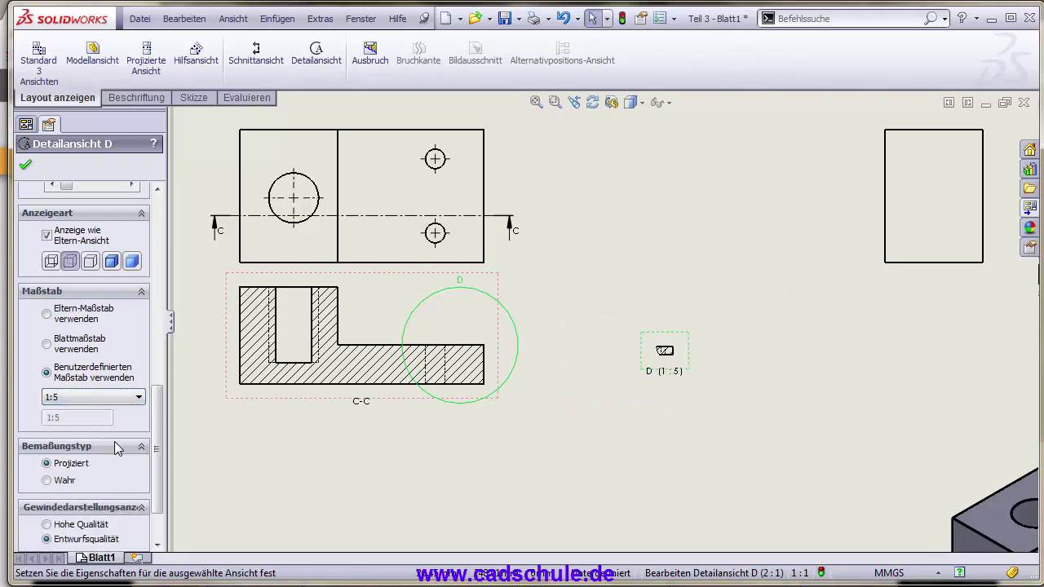
{"action": "left_click", "coordinate": [138, 398]}
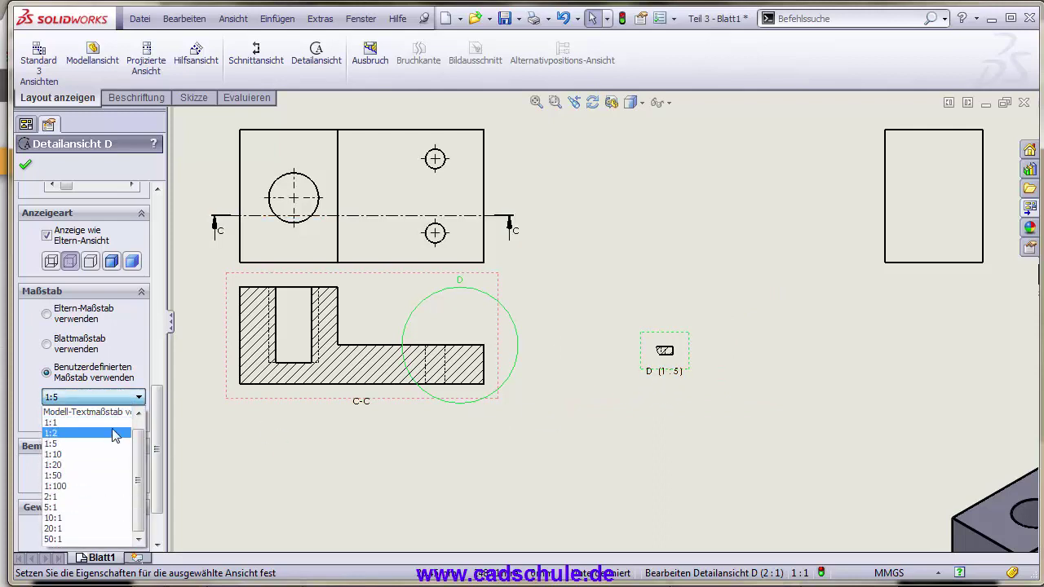
{"action": "left_click", "coordinate": [117, 420]}
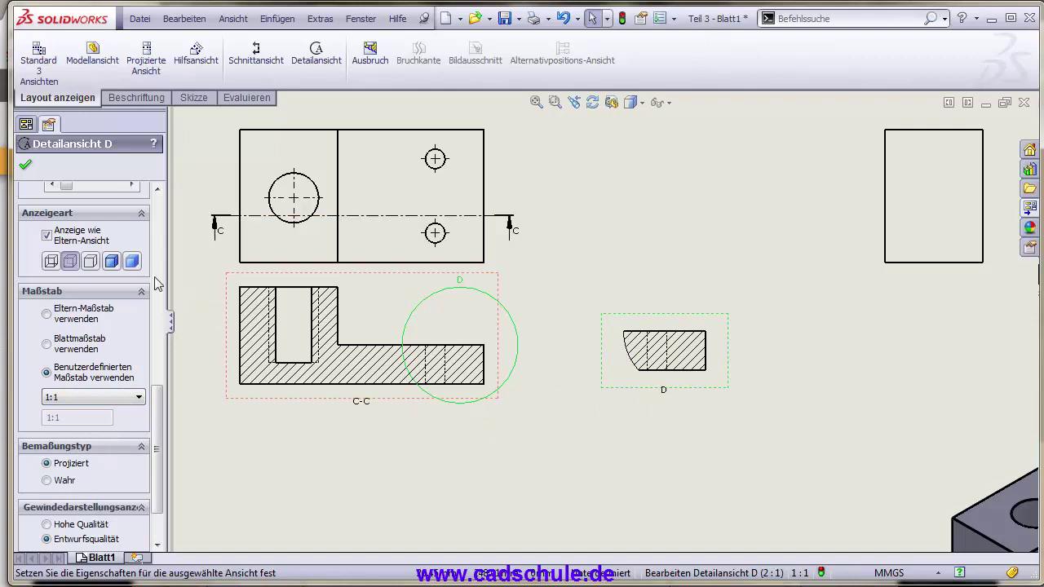
{"action": "left_click", "coordinate": [117, 261]}
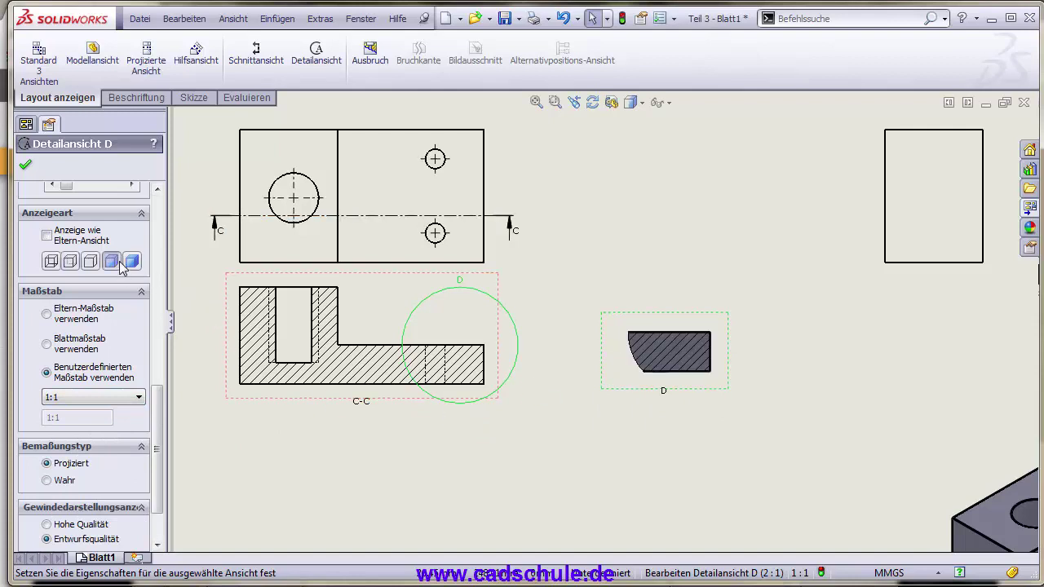
{"action": "left_click", "coordinate": [70, 262]}
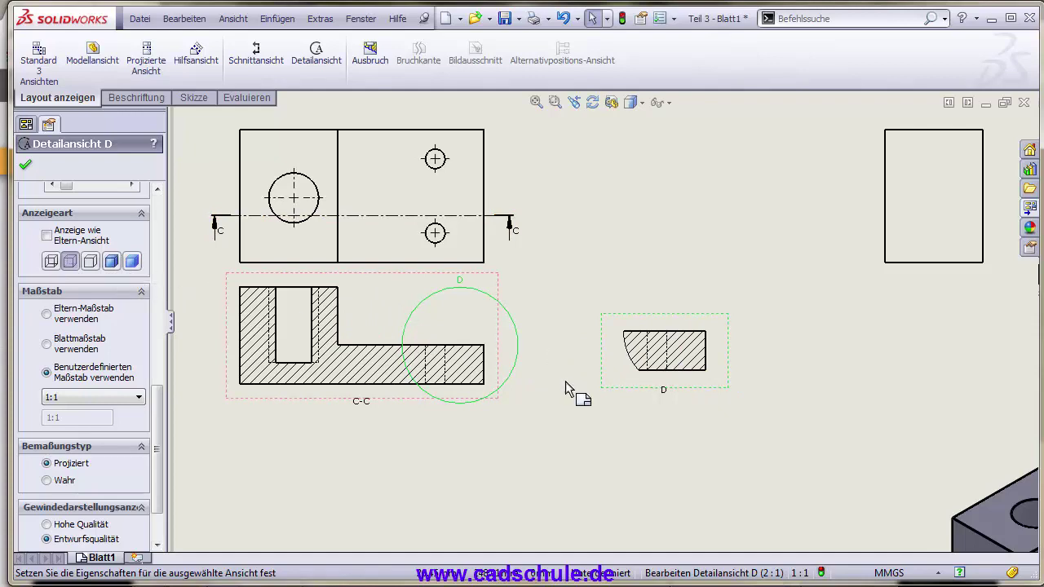
{"action": "scroll", "coordinate": [565, 381], "scroll_direction": "up", "scroll_amount": 4}
- Confirm detail view D, fit the whole sheet in the window, and deselect it
{"action": "left_click", "coordinate": [25, 169]}
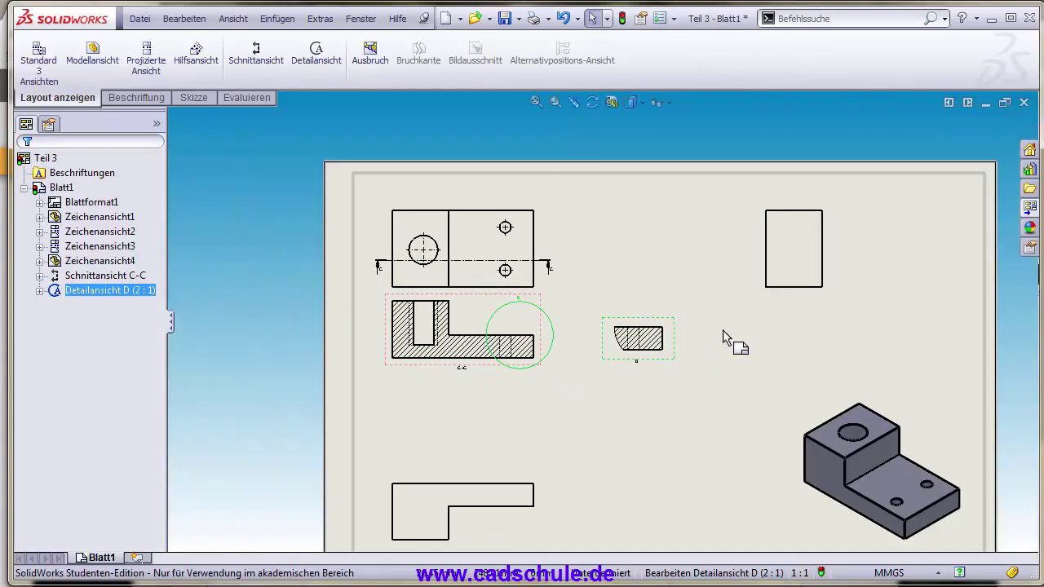
{"action": "scroll", "coordinate": [775, 332], "scroll_direction": "up", "scroll_amount": 3}
{"action": "key", "text": "f"}
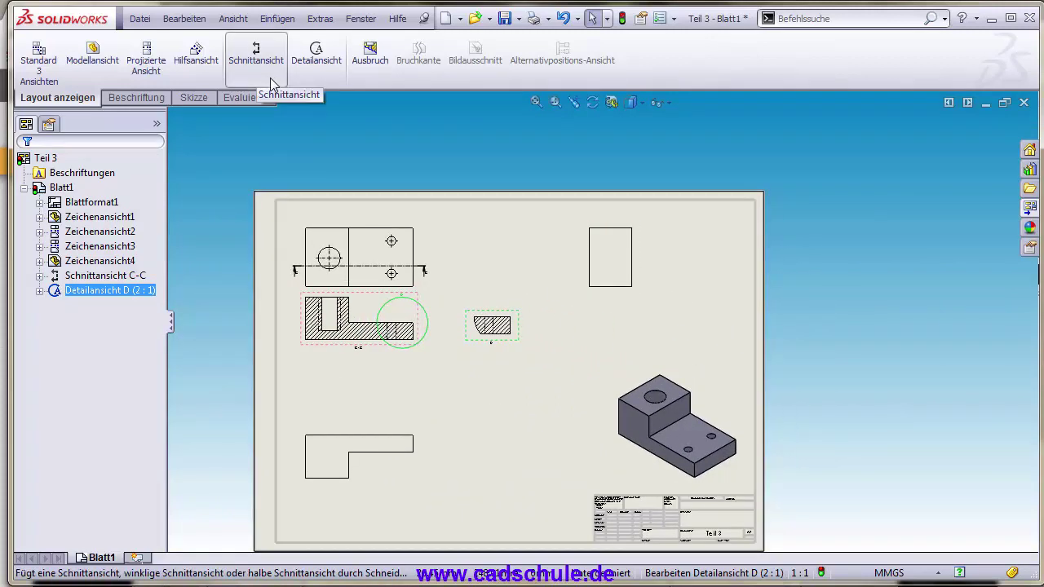
{"action": "left_click", "coordinate": [422, 211]}
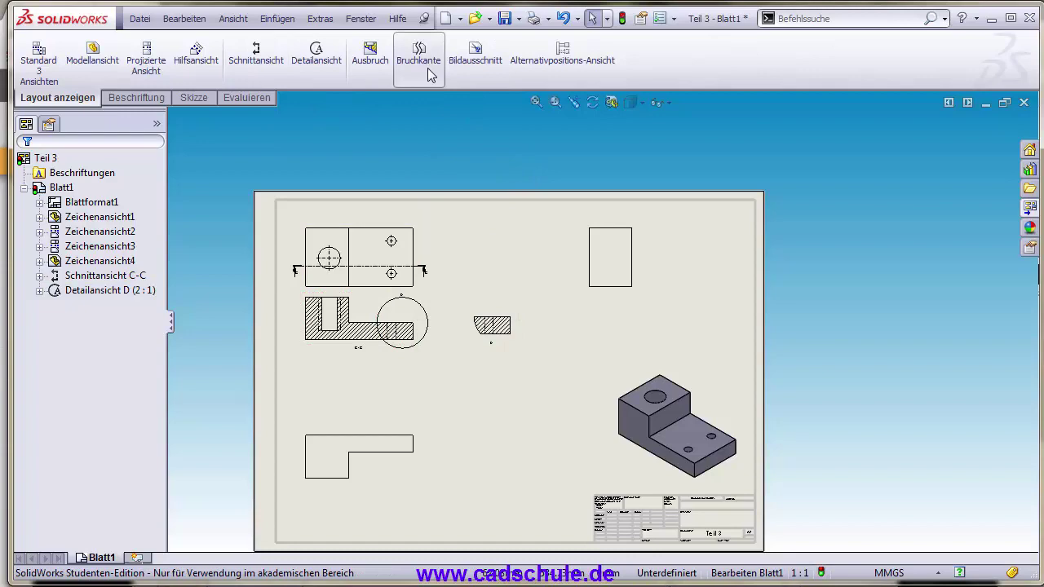
- Break the lower L-shaped view with two vertical zigzag break lines and a 50 mm gap
{"action": "left_click", "coordinate": [430, 75]}
{"action": "scroll", "coordinate": [403, 352], "scroll_direction": "down", "scroll_amount": 2}
{"action": "scroll", "coordinate": [416, 523], "scroll_direction": "up", "scroll_amount": 1}
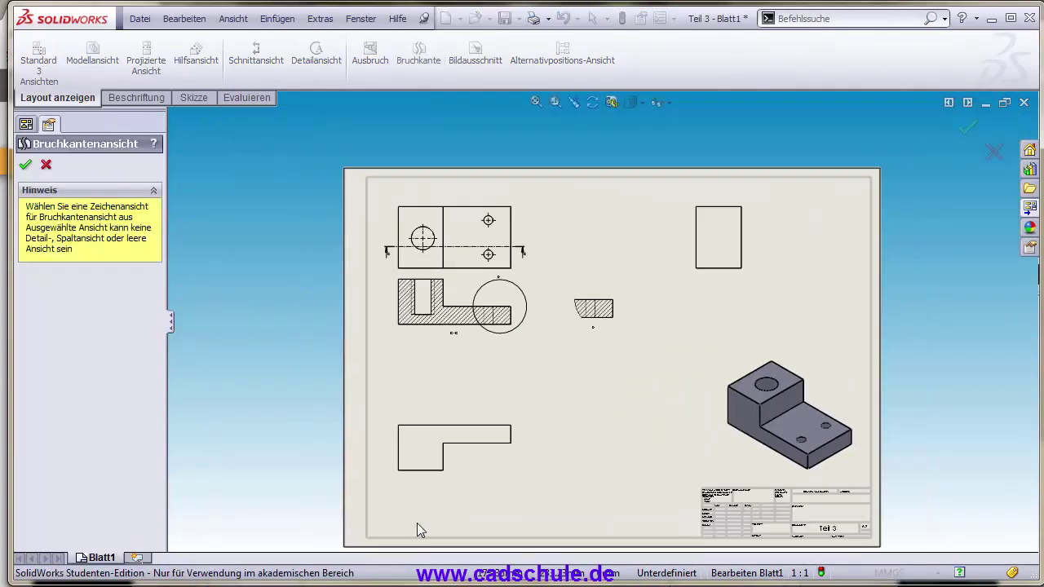
{"action": "scroll", "coordinate": [469, 432], "scroll_direction": "down", "scroll_amount": 2}
{"action": "scroll", "coordinate": [468, 433], "scroll_direction": "down", "scroll_amount": 1}
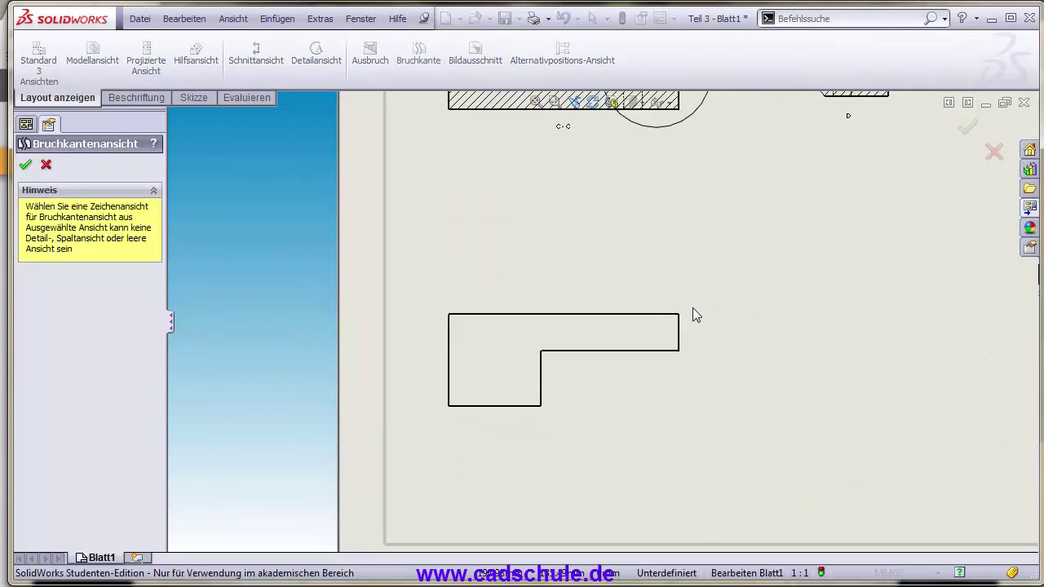
{"action": "left_click", "coordinate": [584, 321]}
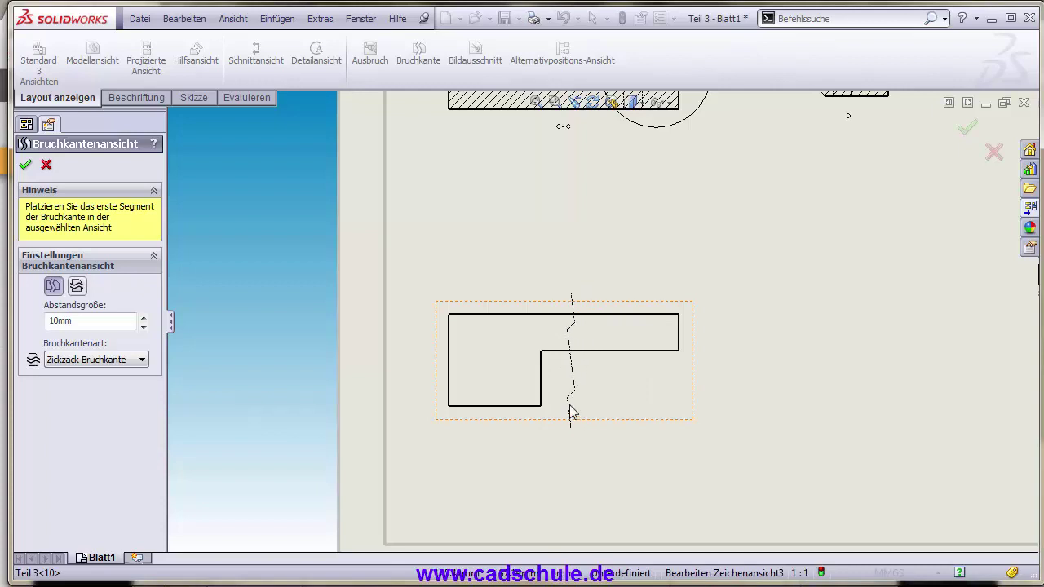
{"action": "left_click", "coordinate": [577, 343]}
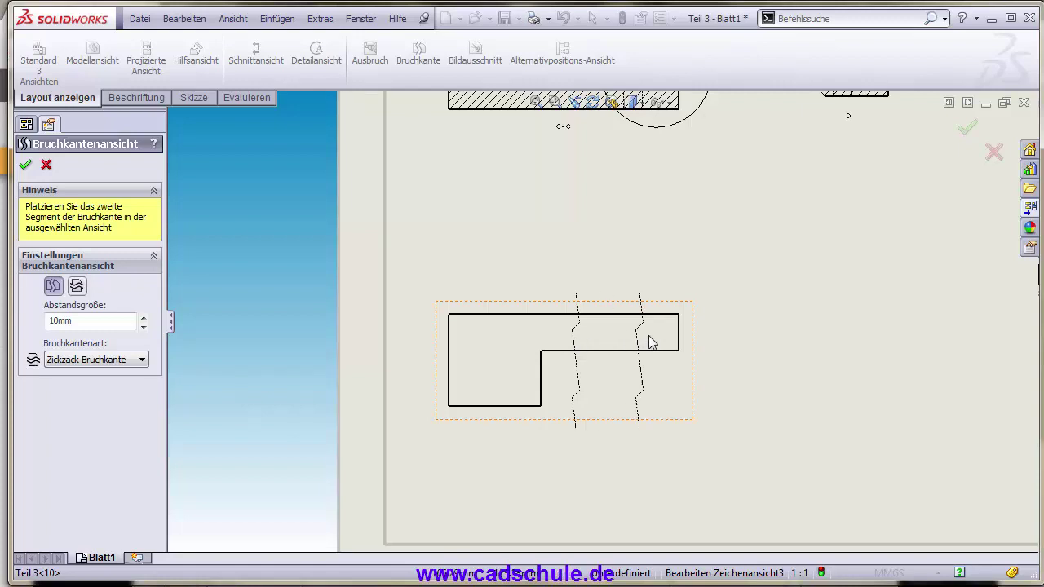
{"action": "left_click", "coordinate": [618, 338]}
{"action": "type", "text": "50"}
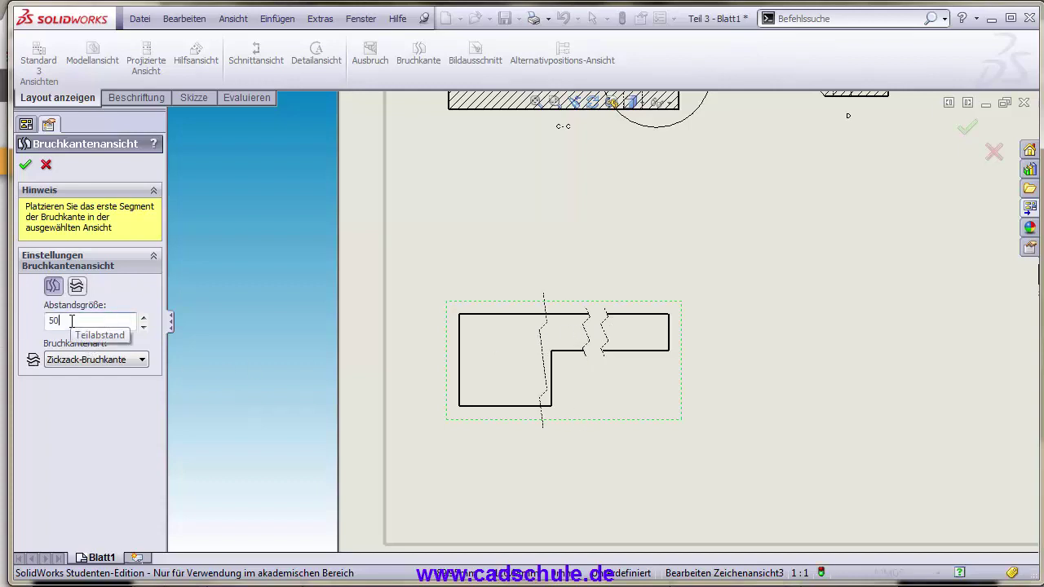
{"action": "key", "text": "Return"}
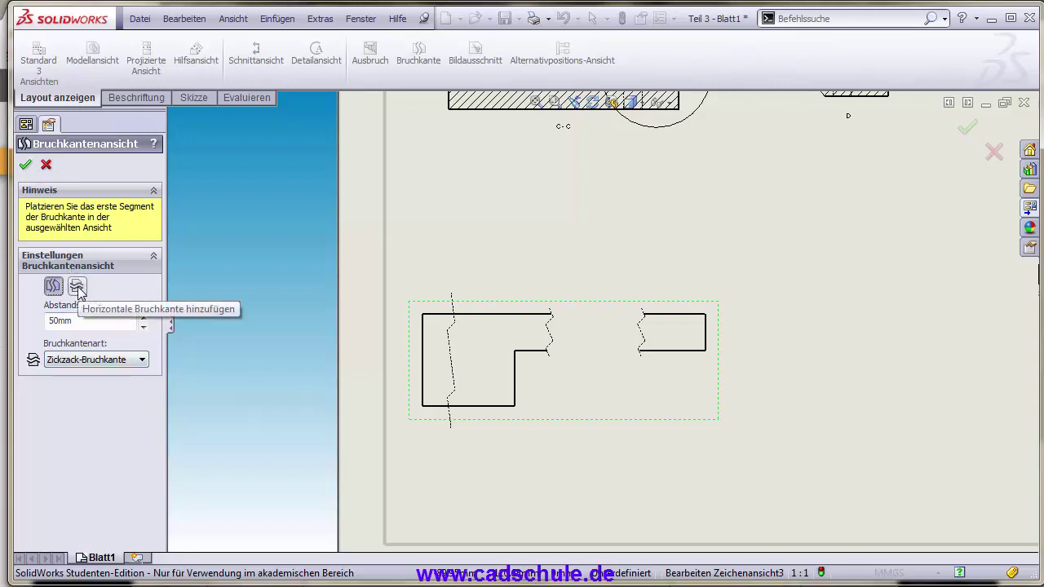
{"action": "left_click", "coordinate": [27, 166]}
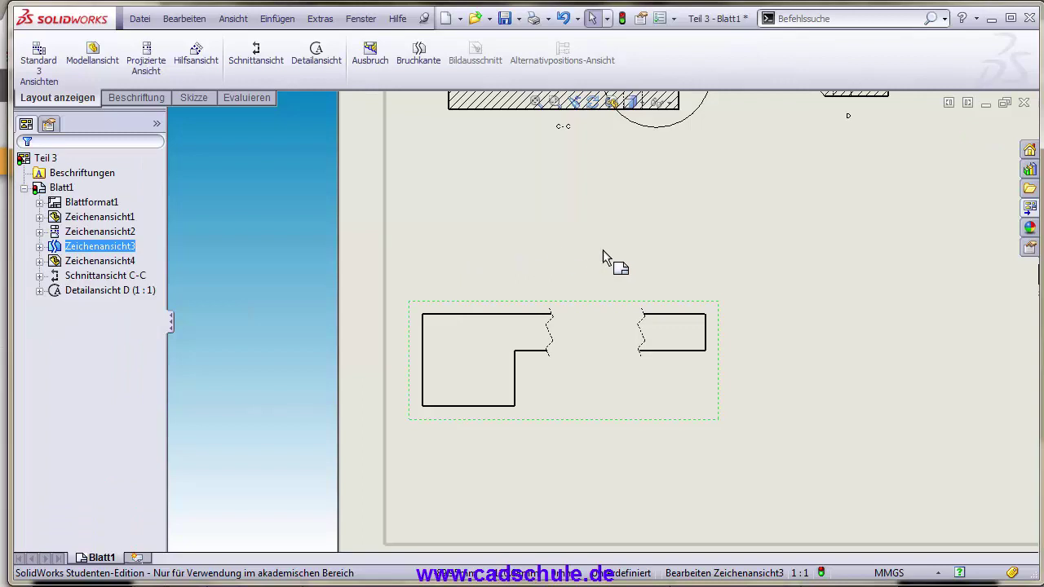
- Deselect the broken view and zoom out to show the full Blatt1 sheet with all six views
{"action": "left_click", "coordinate": [633, 251]}
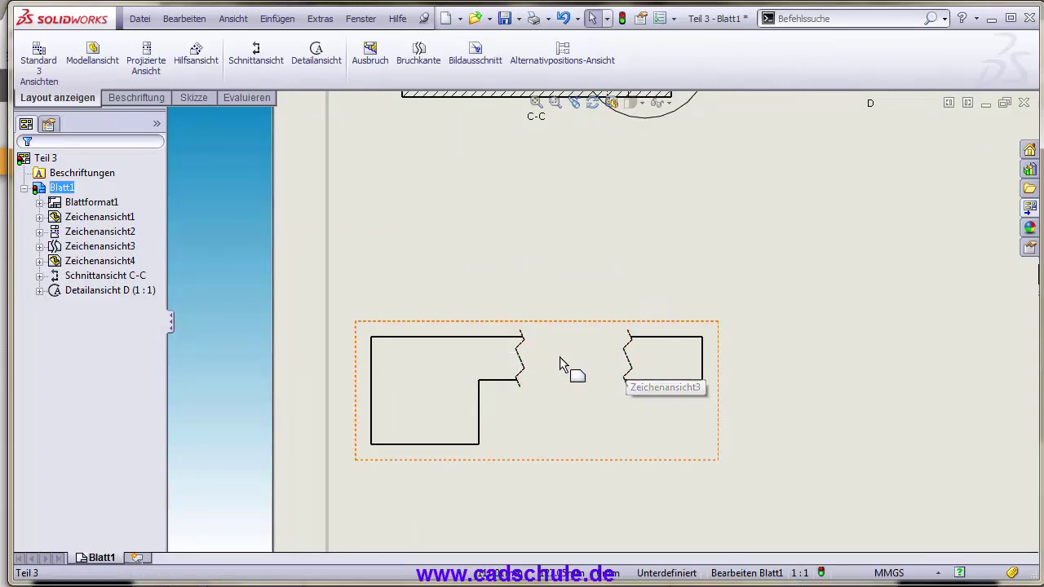
{"action": "scroll", "coordinate": [593, 335], "scroll_direction": "up", "scroll_amount": 3}
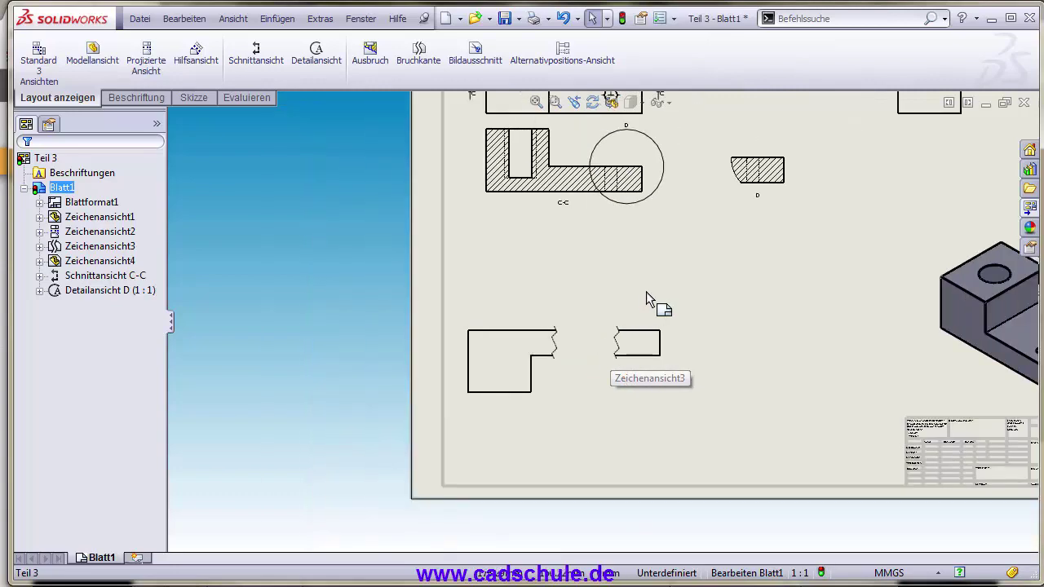
{"action": "scroll", "coordinate": [789, 285], "scroll_direction": "up", "scroll_amount": 3}
{"action": "scroll", "coordinate": [754, 255], "scroll_direction": "down", "scroll_amount": 2}
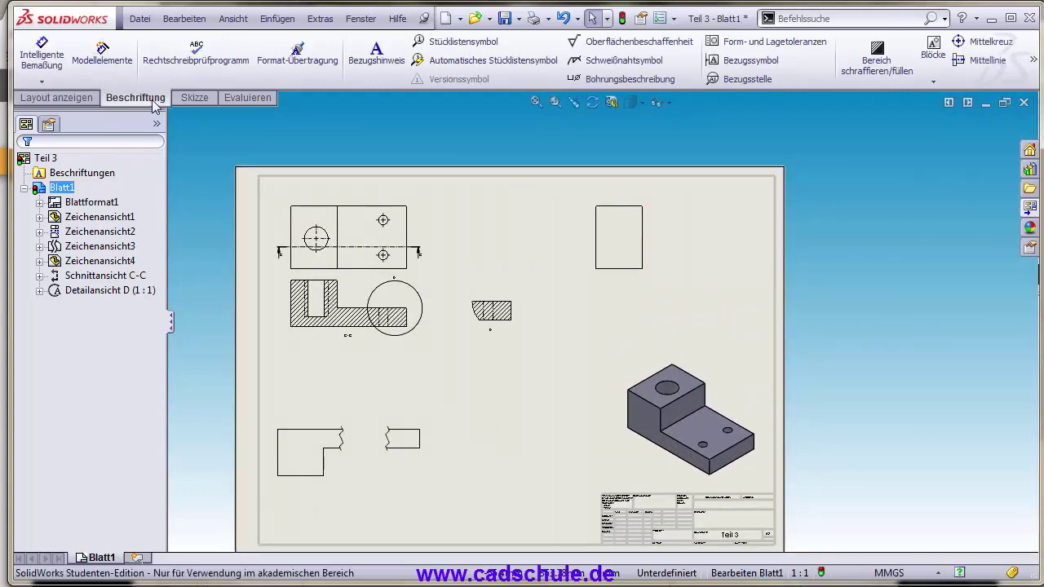
{"action": "scroll", "coordinate": [612, 323], "scroll_direction": "up", "scroll_amount": 1}
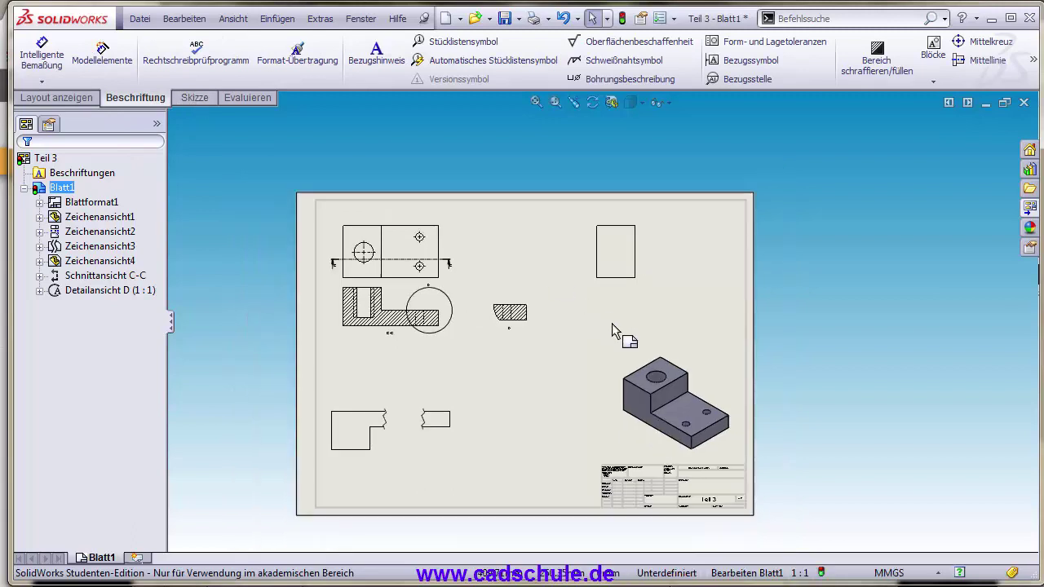